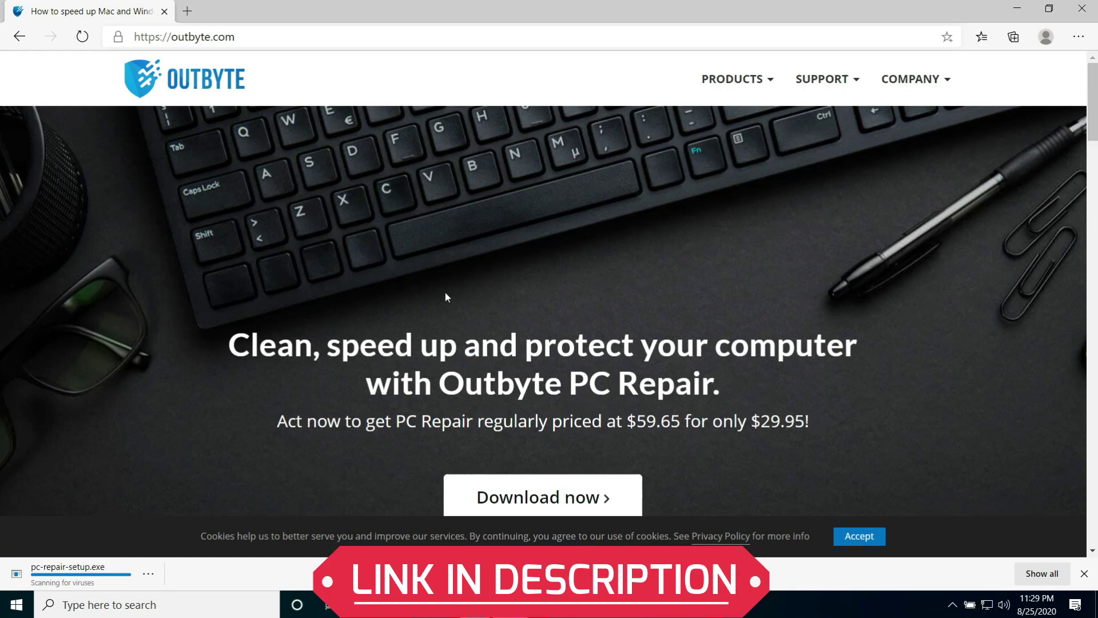
Launch the downloaded pc-repair-setup.exe installer from the browser's download bar
scroll(409, 339, down, 1)
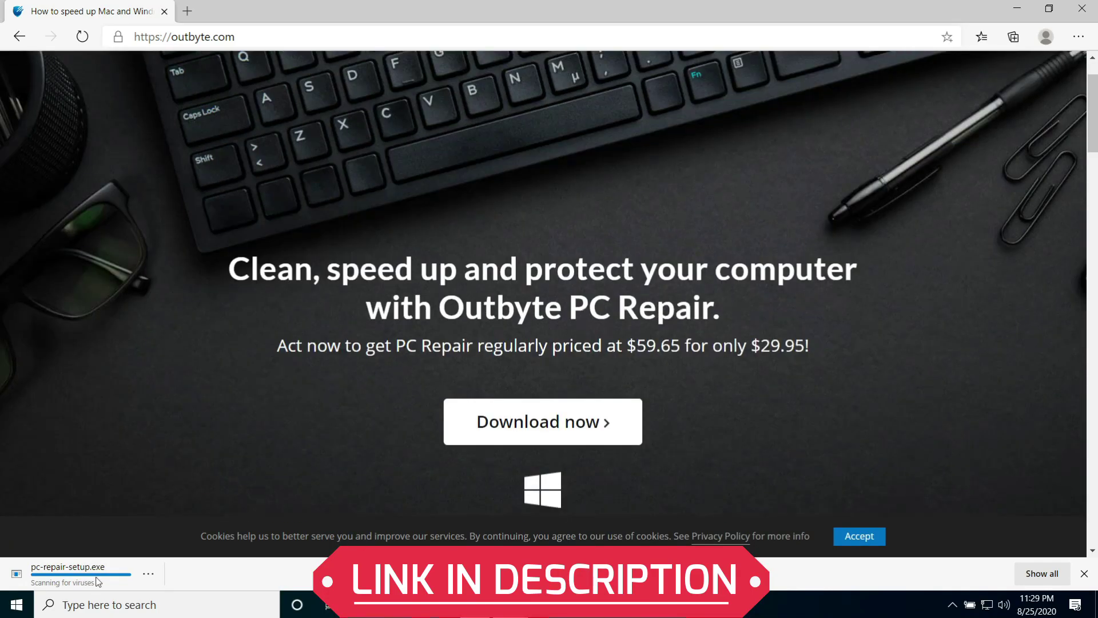
scroll(287, 498, down, 7)
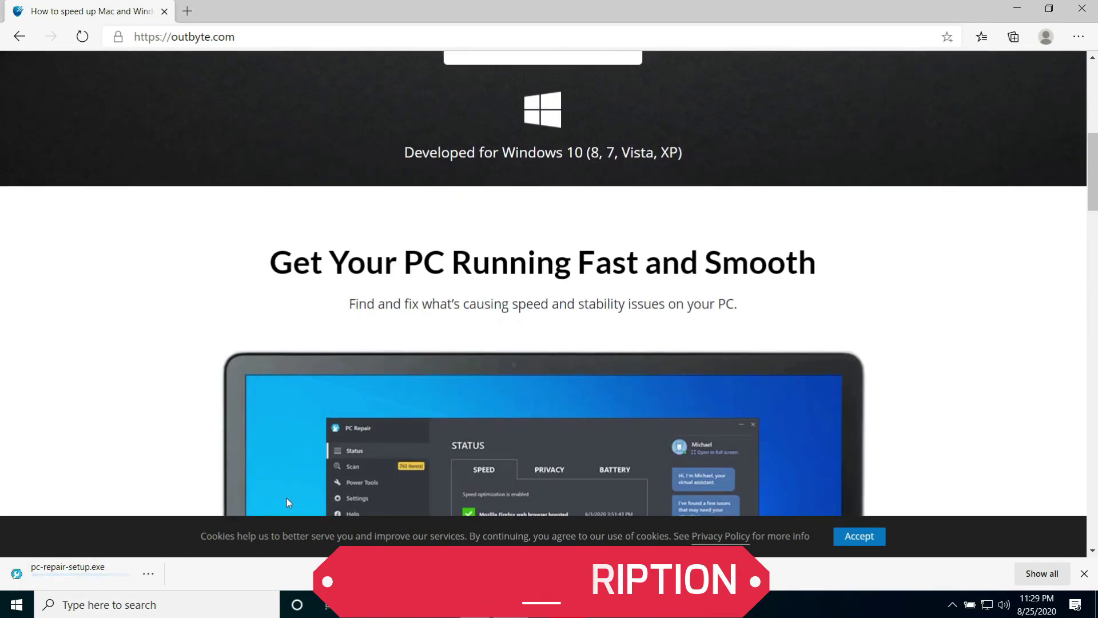
scroll(286, 502, down, 3)
click(65, 571)
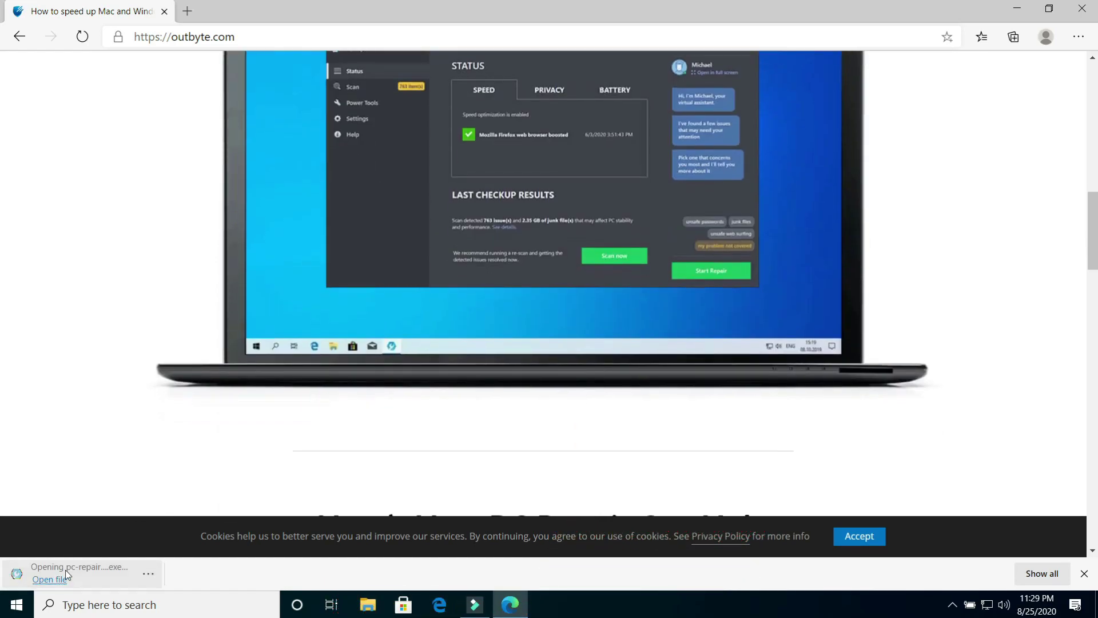
scroll(268, 394, down, 5)
scroll(272, 398, down, 13)
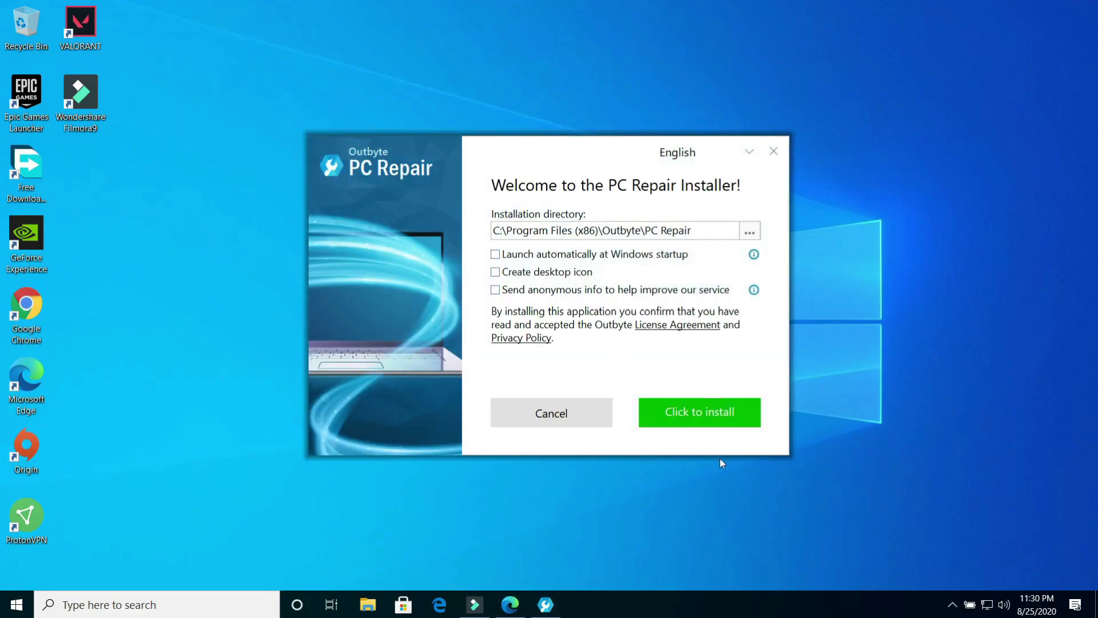
Install Outbyte PC Repair into the default Program Files folder and finish the installer
click(715, 415)
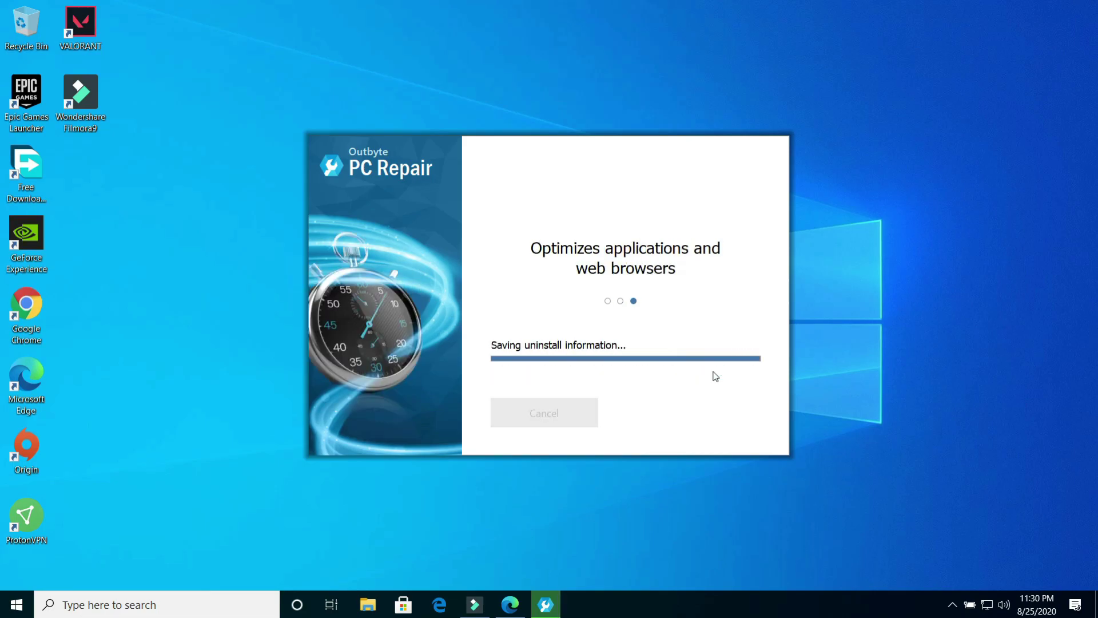
click(699, 416)
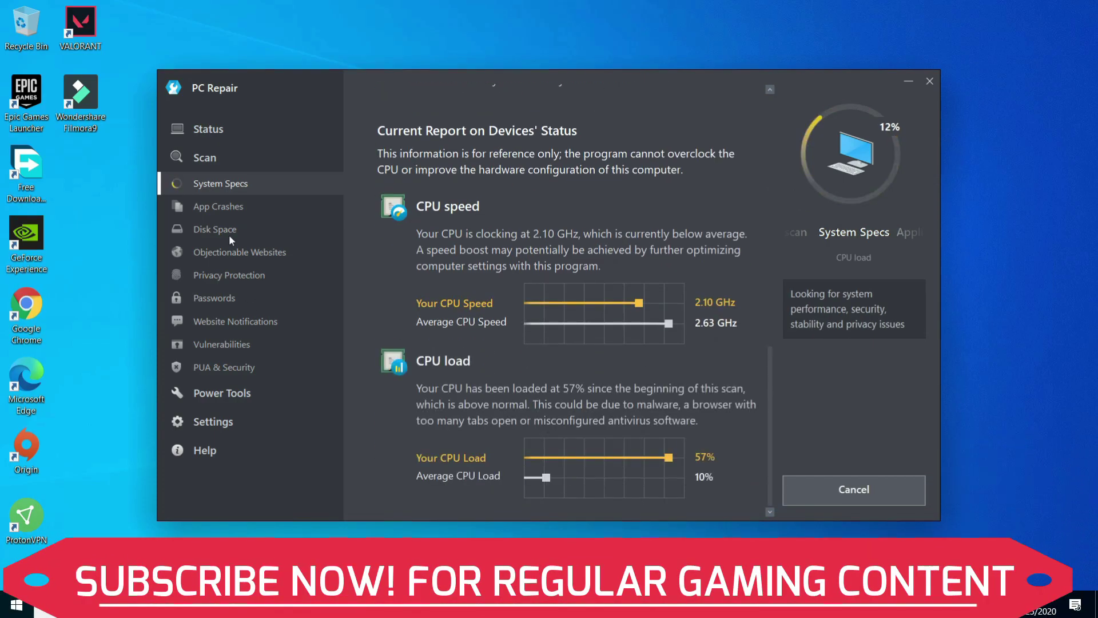
Let the first scan finish at 174 items while viewing the System Specs report
scroll(442, 415, up, 5)
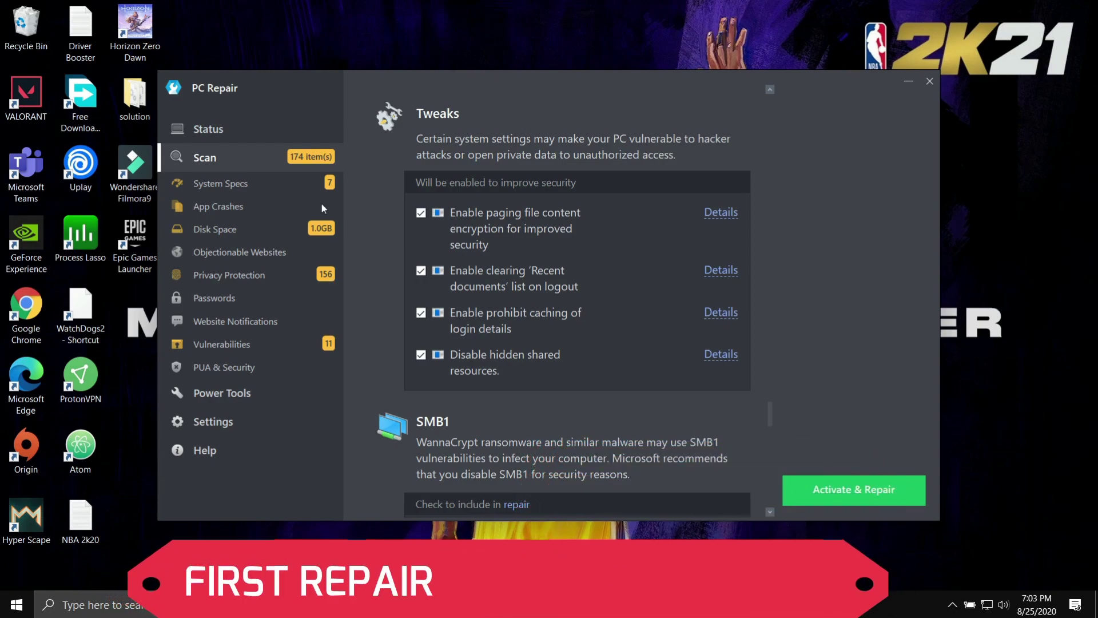
Open the Disk Space results and inspect the 296.12 MB list of unused app files
click(331, 231)
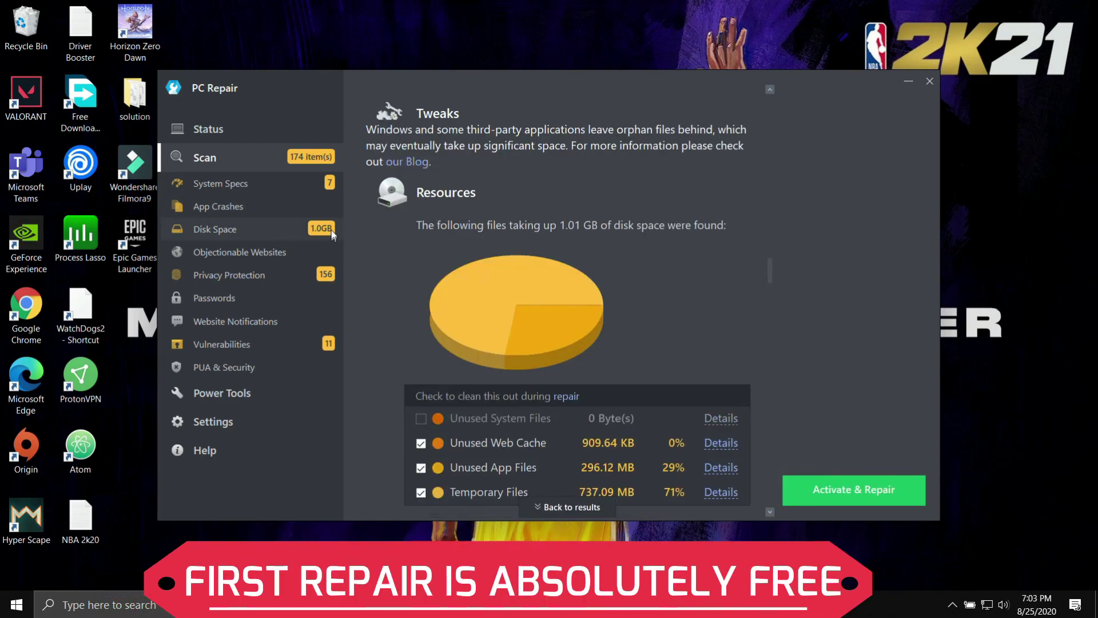
scroll(571, 429, down, 1)
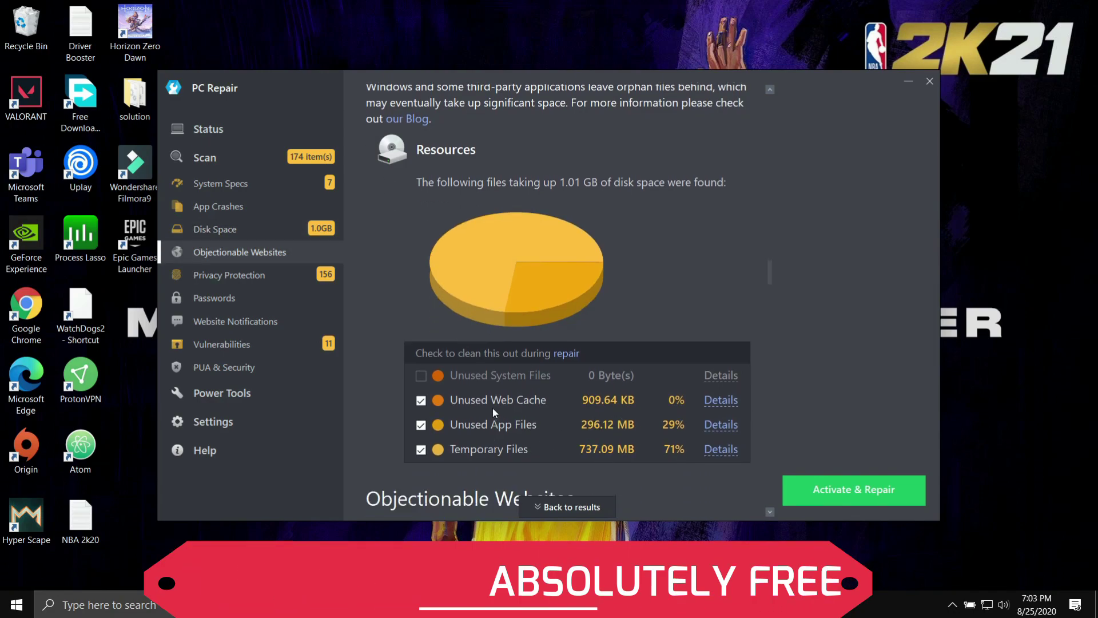
click(722, 424)
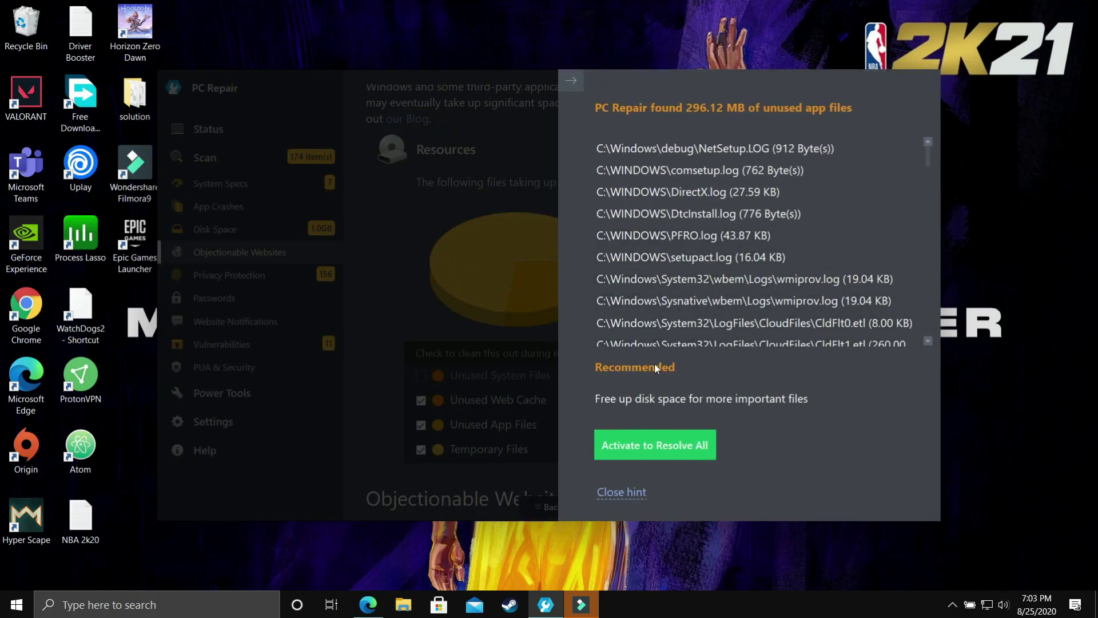
scroll(697, 266, down, 5)
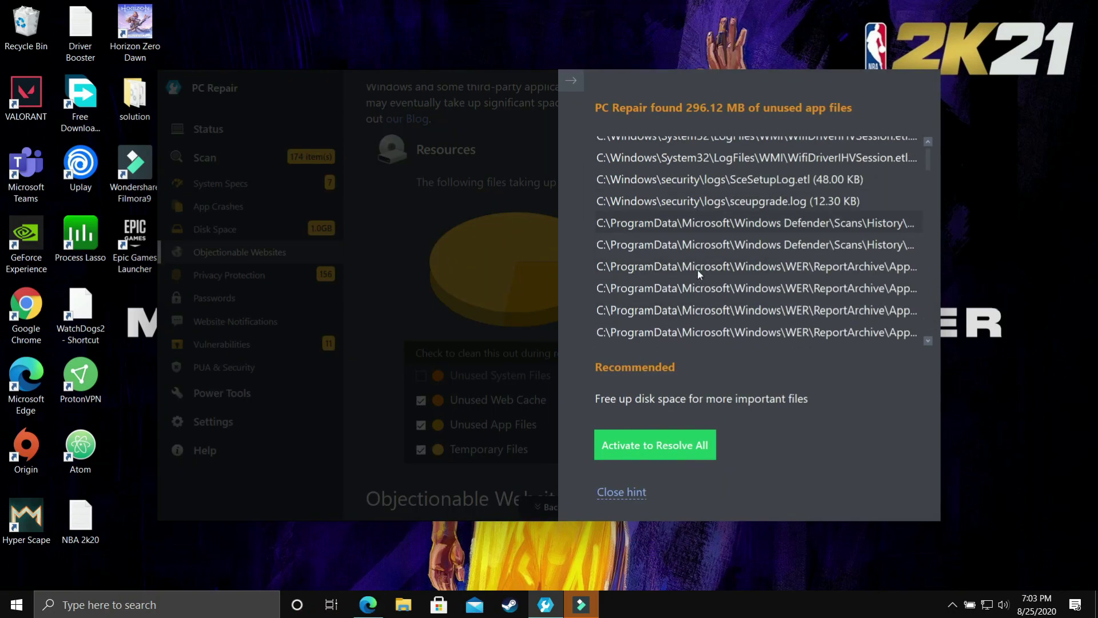
scroll(698, 269, down, 1)
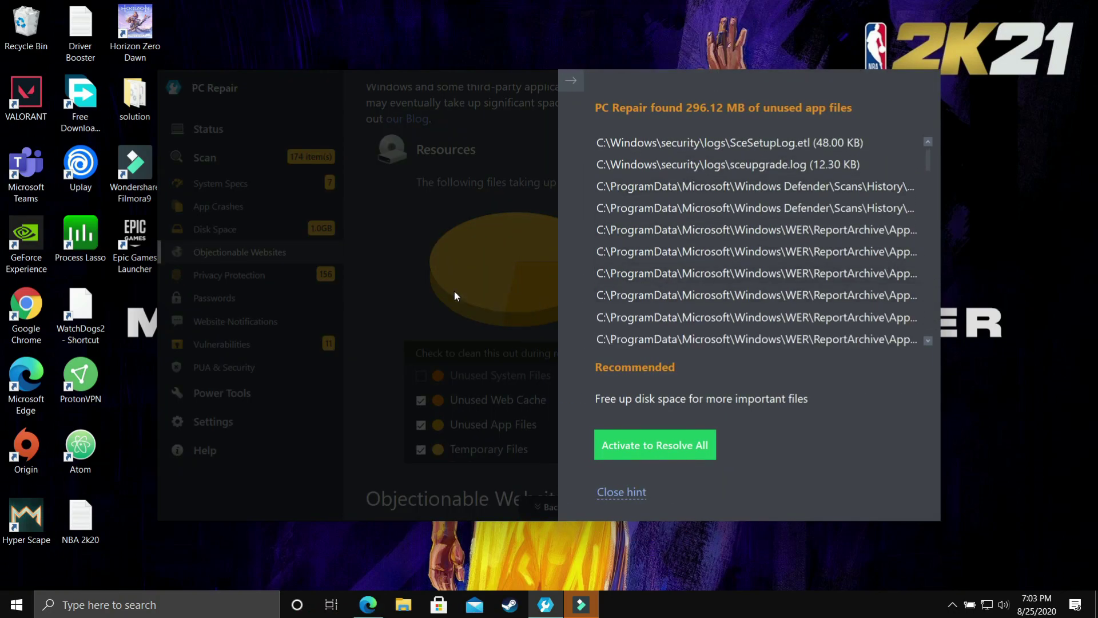
click(625, 492)
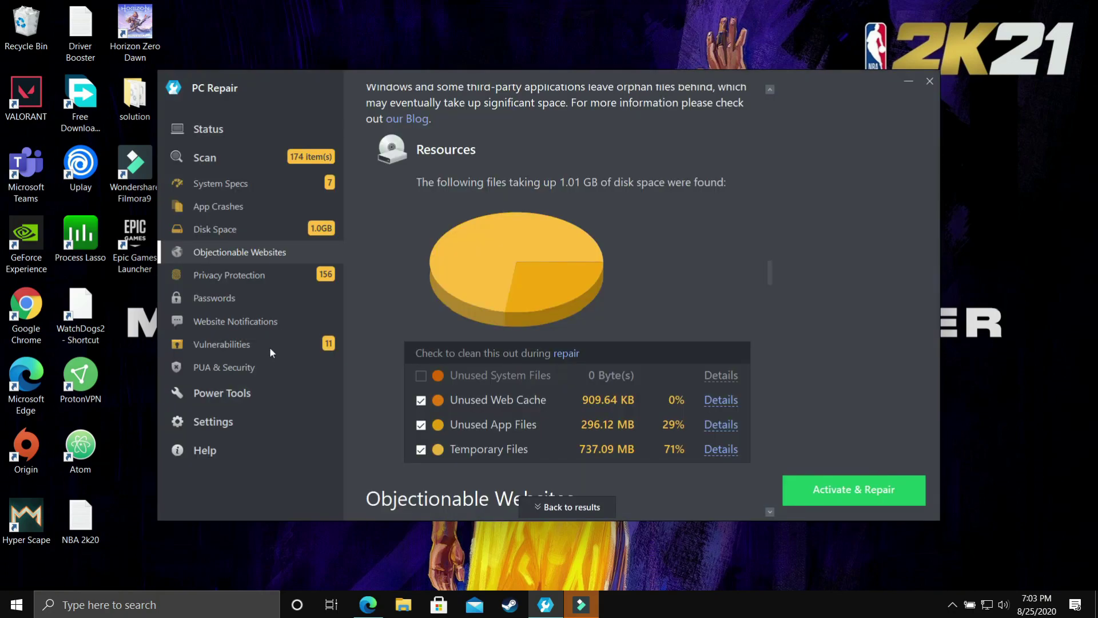
Review the Vulnerabilities results, including the paging-file encryption details
click(274, 345)
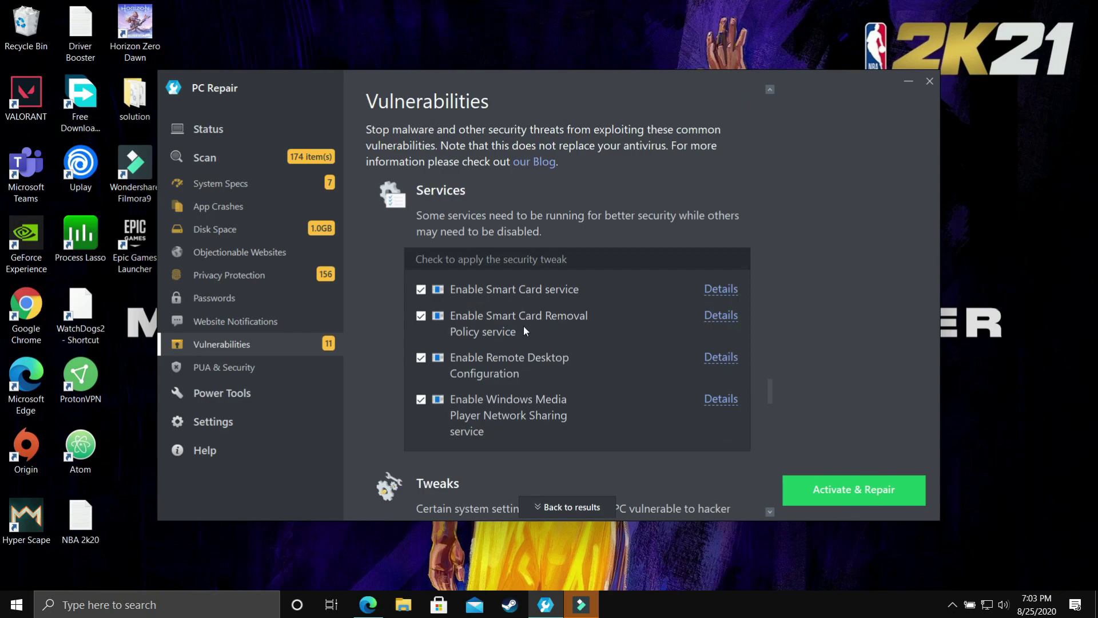
scroll(493, 311, down, 4)
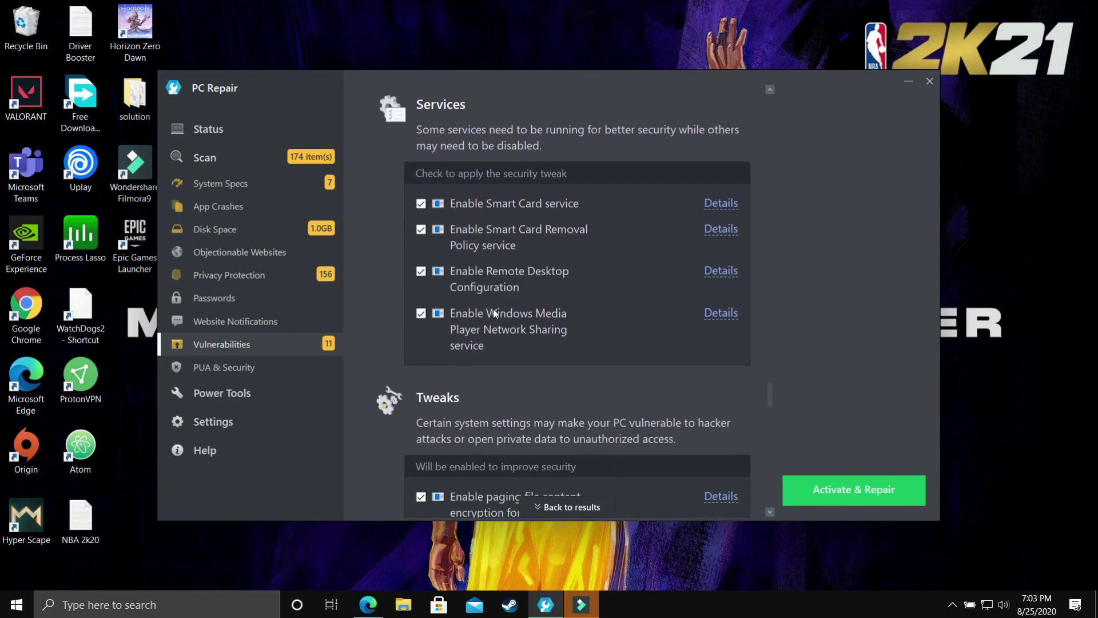
scroll(504, 325, down, 2)
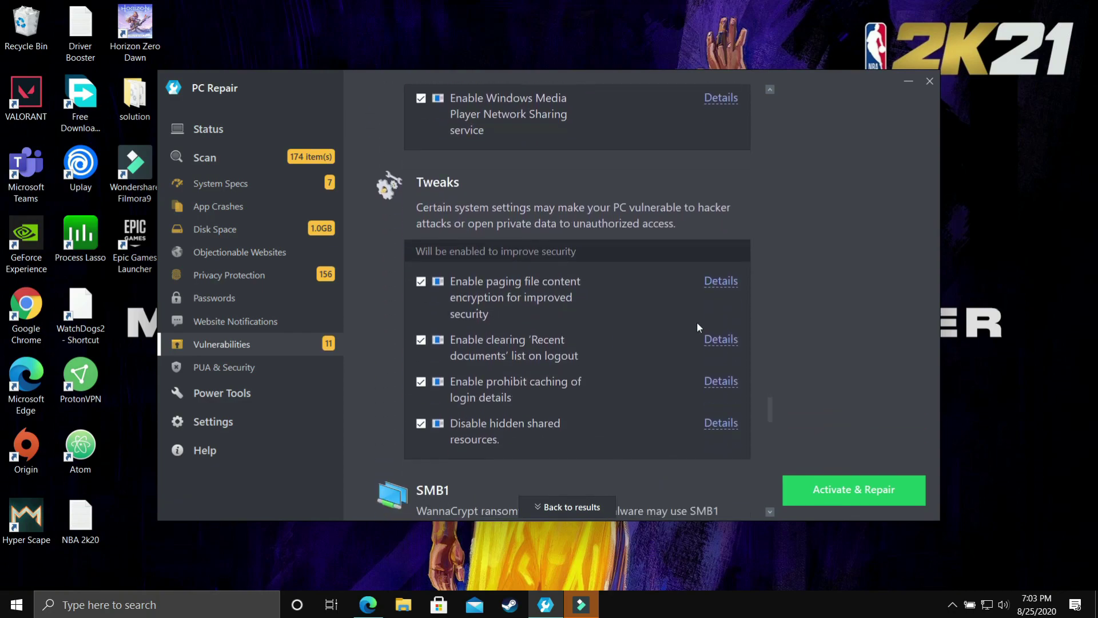
click(720, 282)
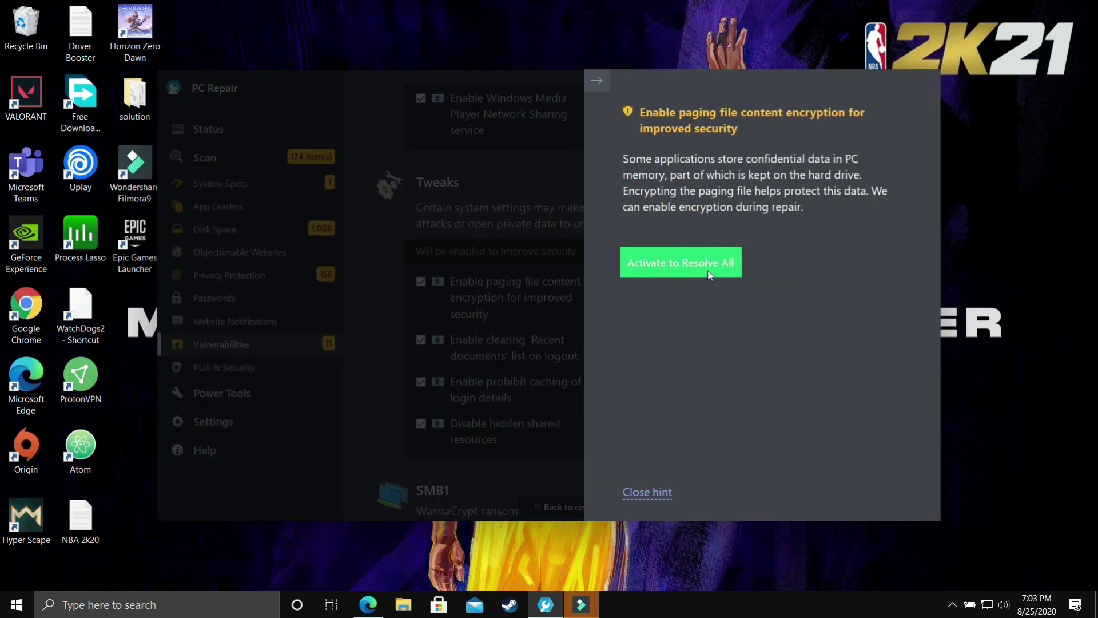
click(641, 490)
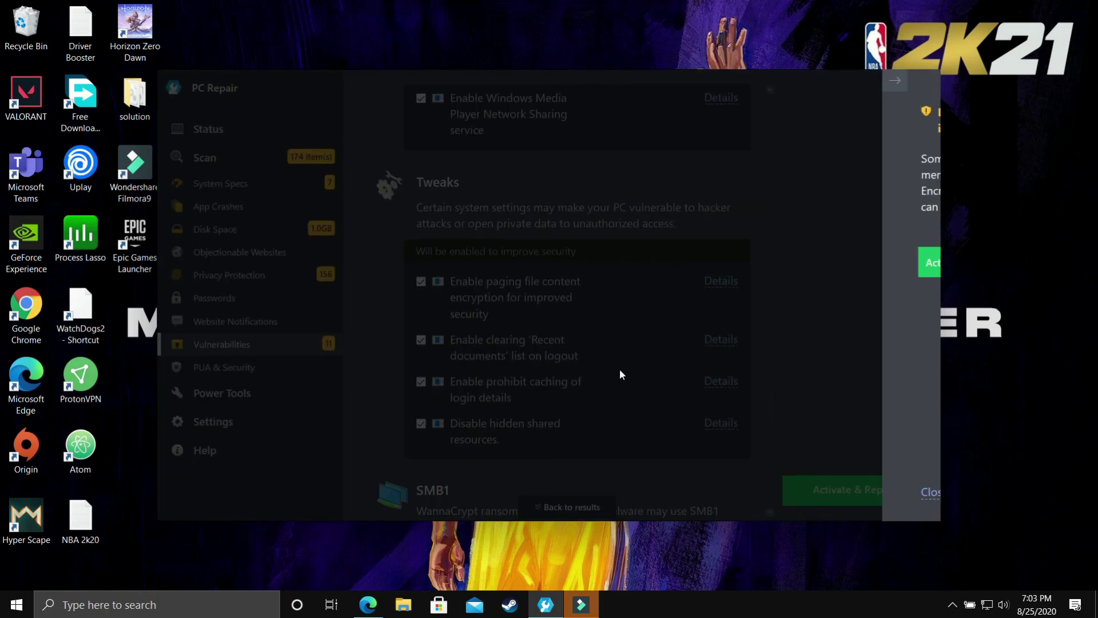
Start Activate & Repair to bring up the full-version activation page
scroll(592, 370, down, 5)
scroll(494, 405, down, 2)
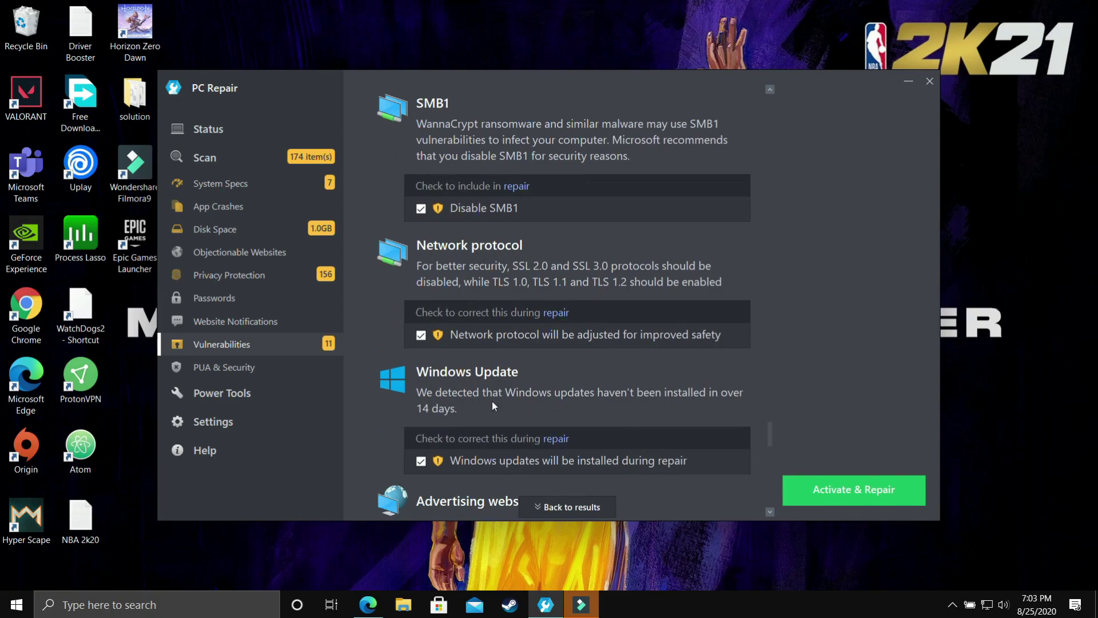
click(851, 500)
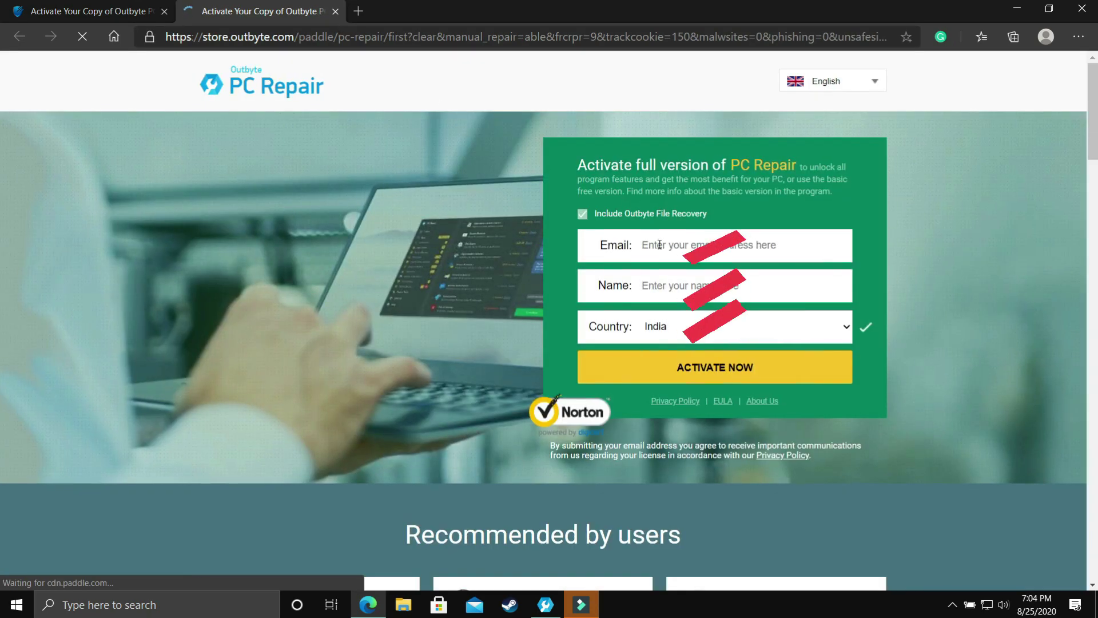
Autofill the activation form's email, name and country from saved details and submit it
click(744, 245)
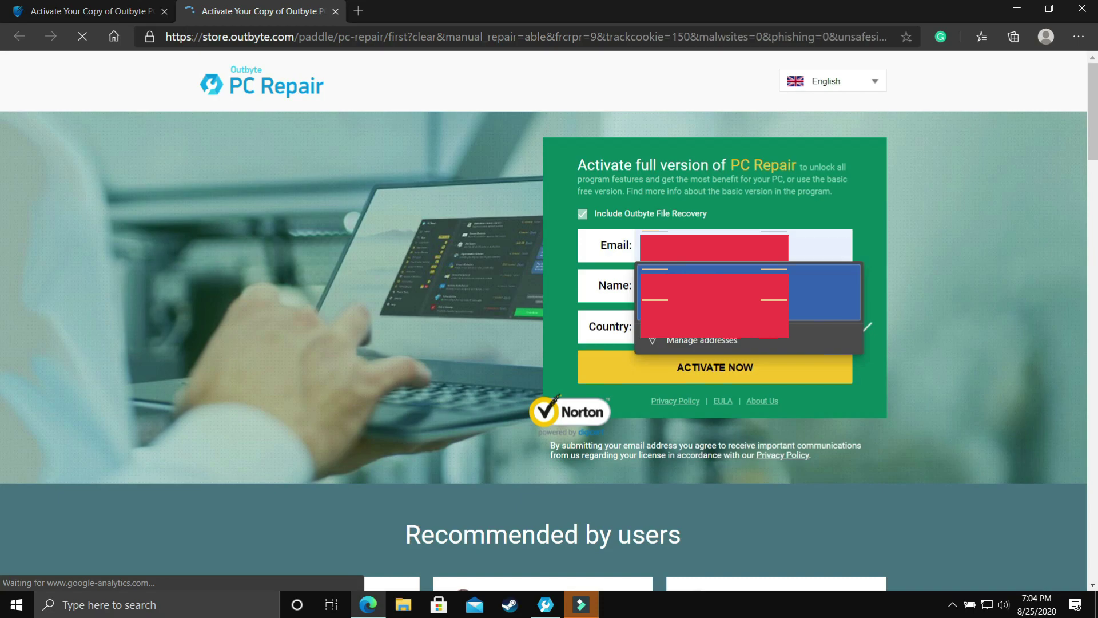
click(746, 324)
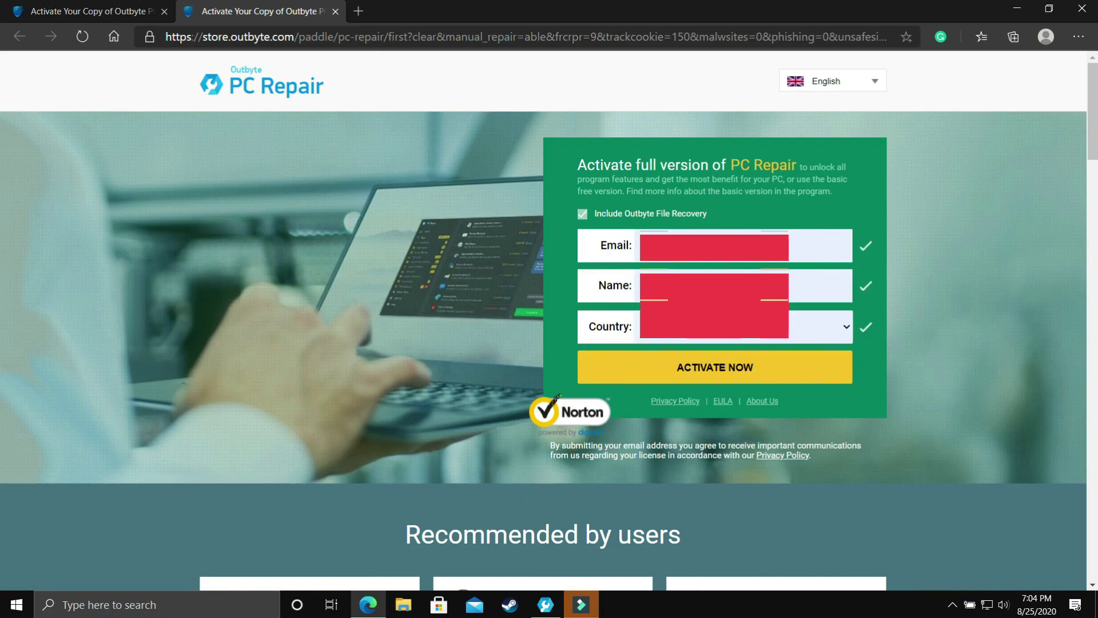
click(715, 376)
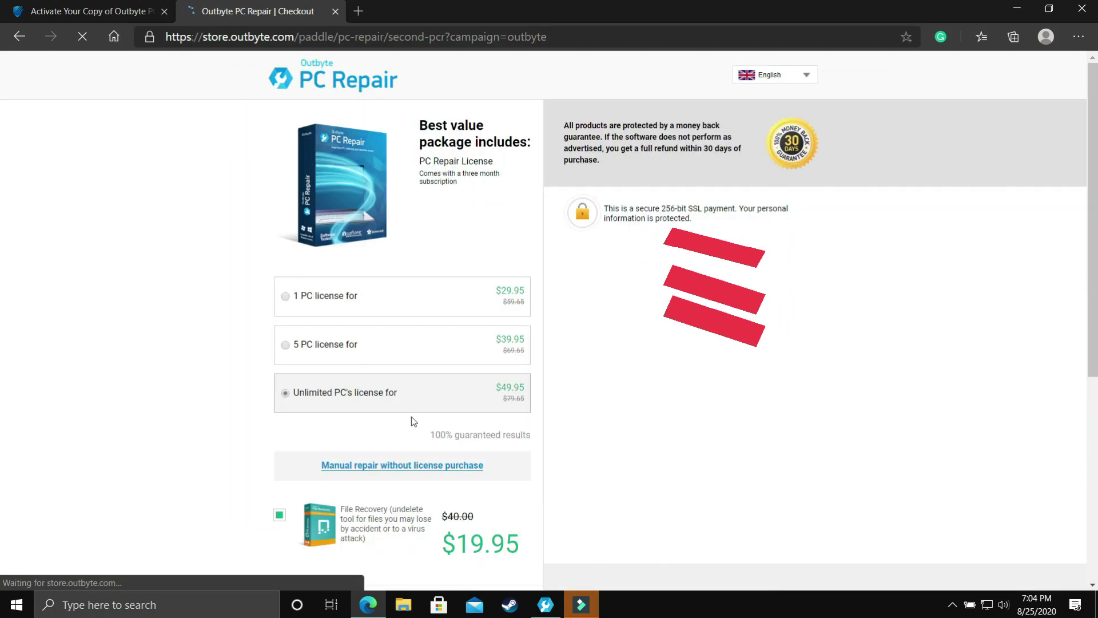
Choose the free manual-repair option instead of buying a licence
scroll(433, 302, down, 2)
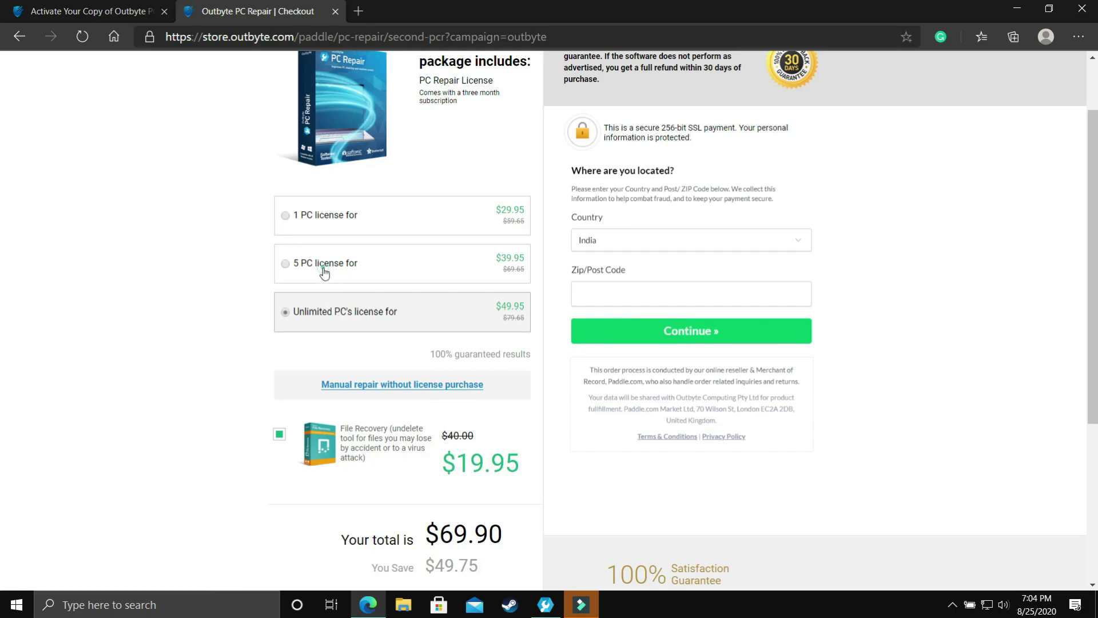
click(356, 263)
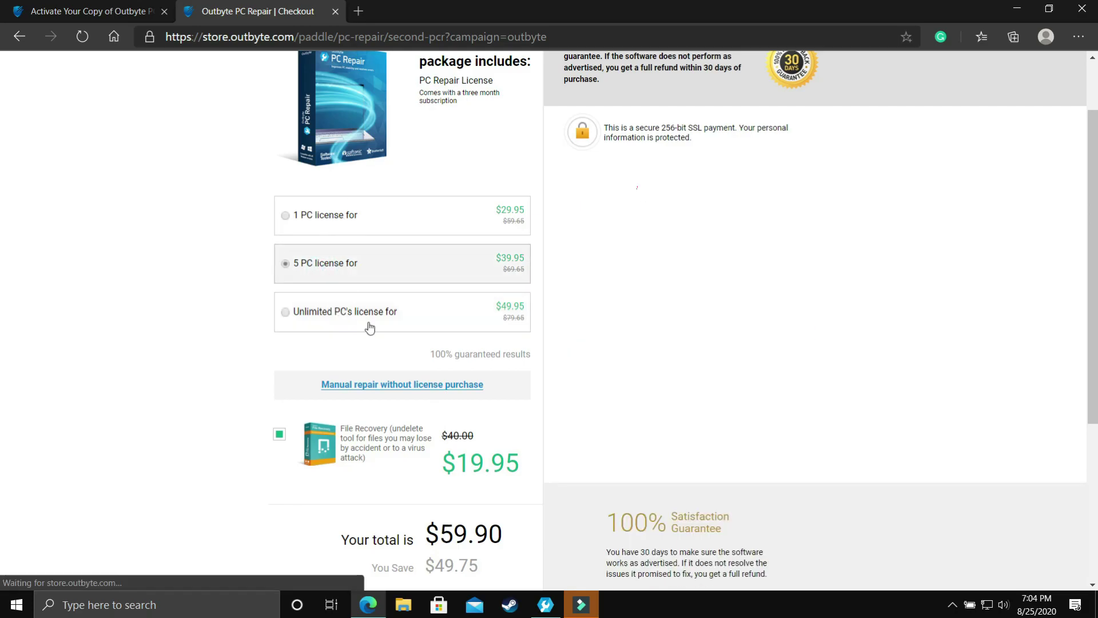
click(382, 384)
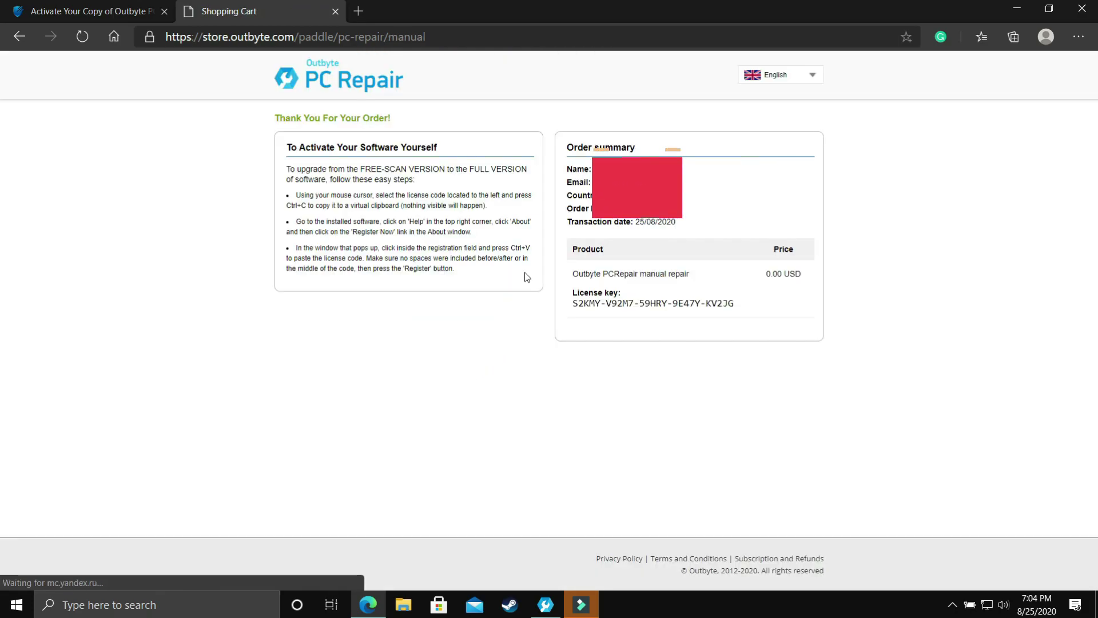
Copy the free license key from the order confirmation and return to PC Repair
drag(734, 307, 569, 314)
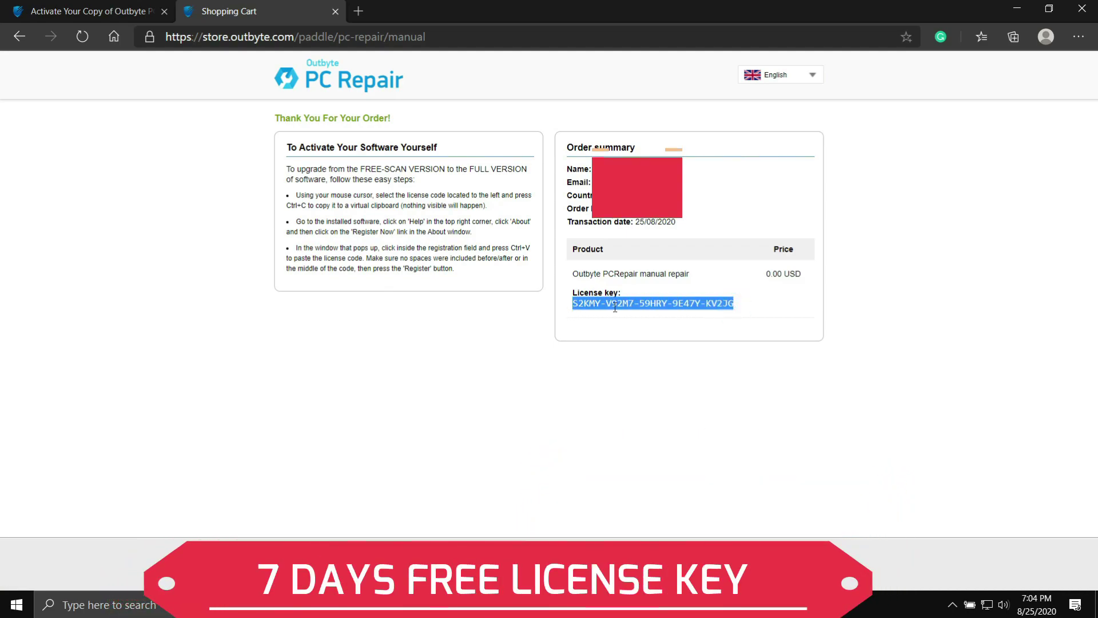
click(630, 278)
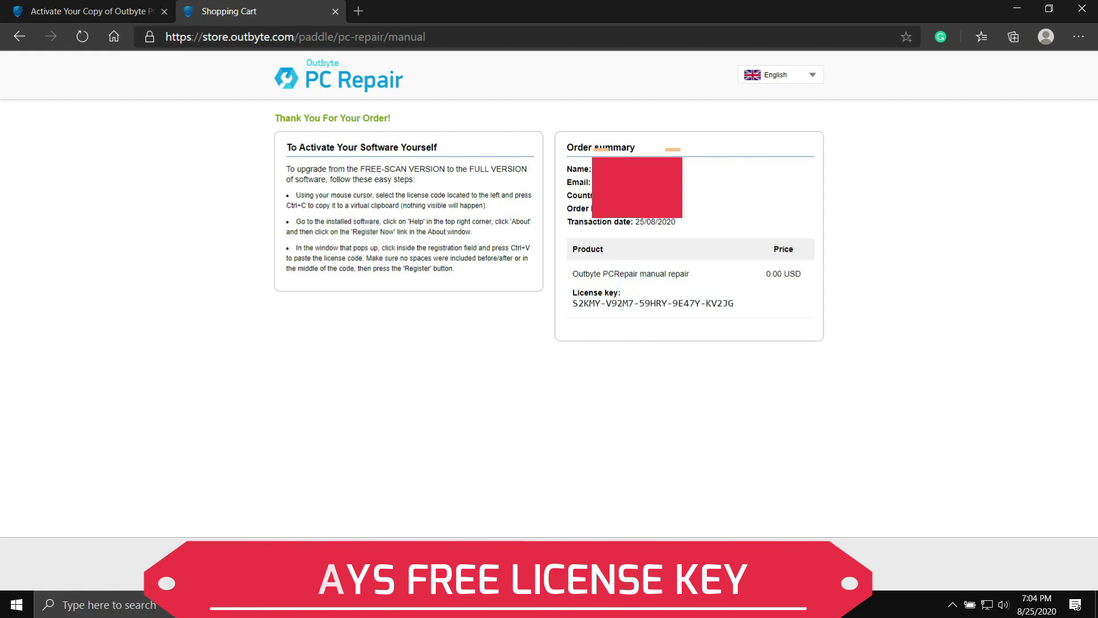
click(545, 605)
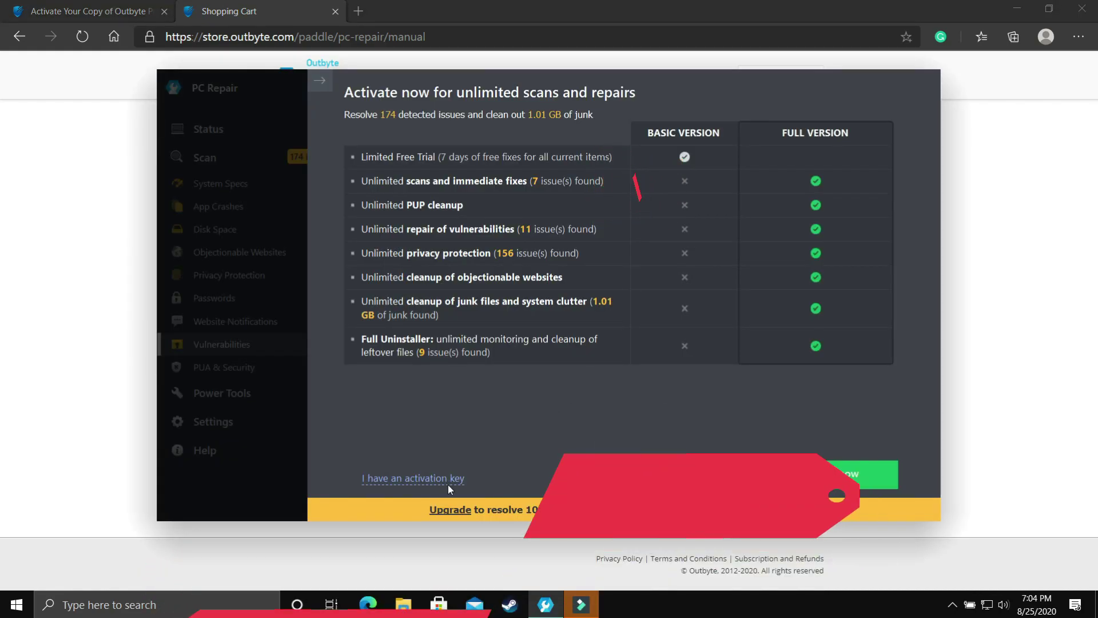
Open registration with the copied free license key filled in
click(443, 479)
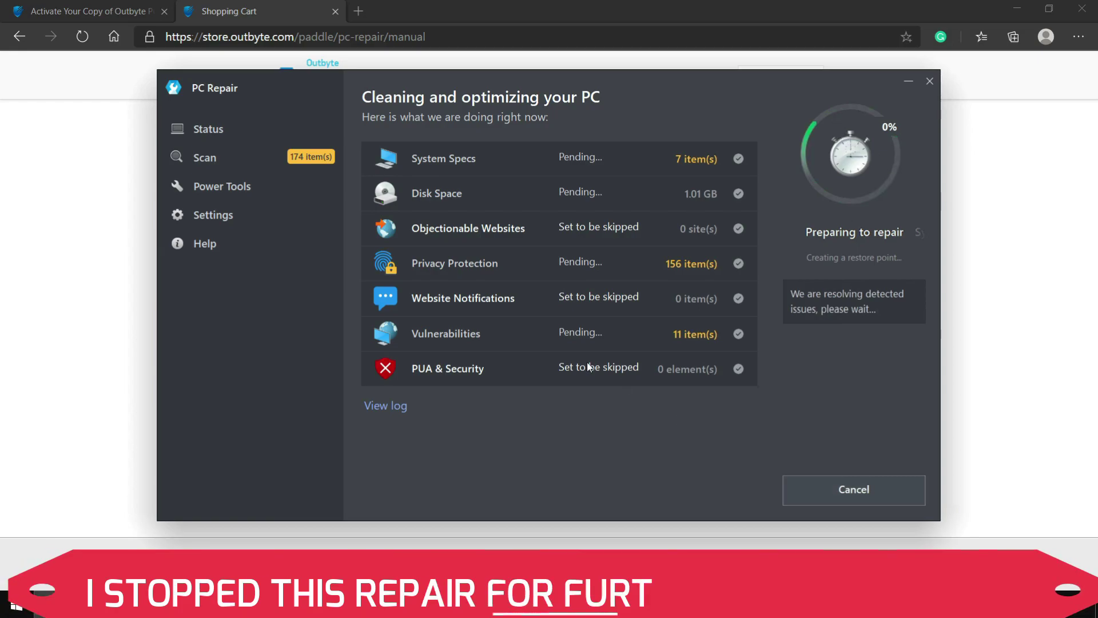
Cancel the running repair and confirm aborting it
click(847, 491)
click(518, 327)
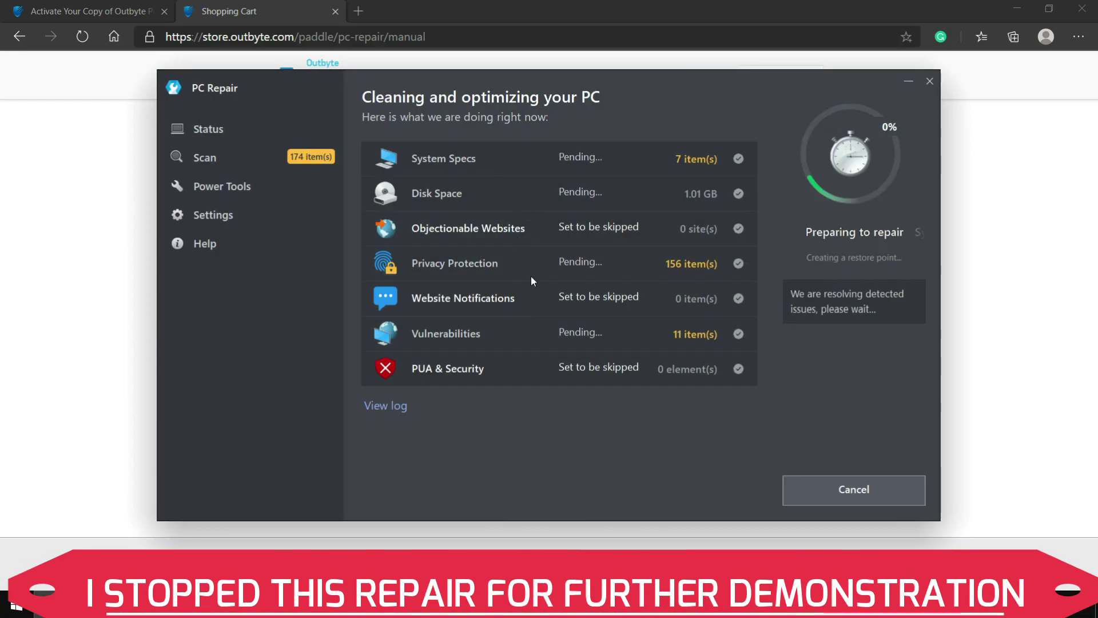
key(Escape)
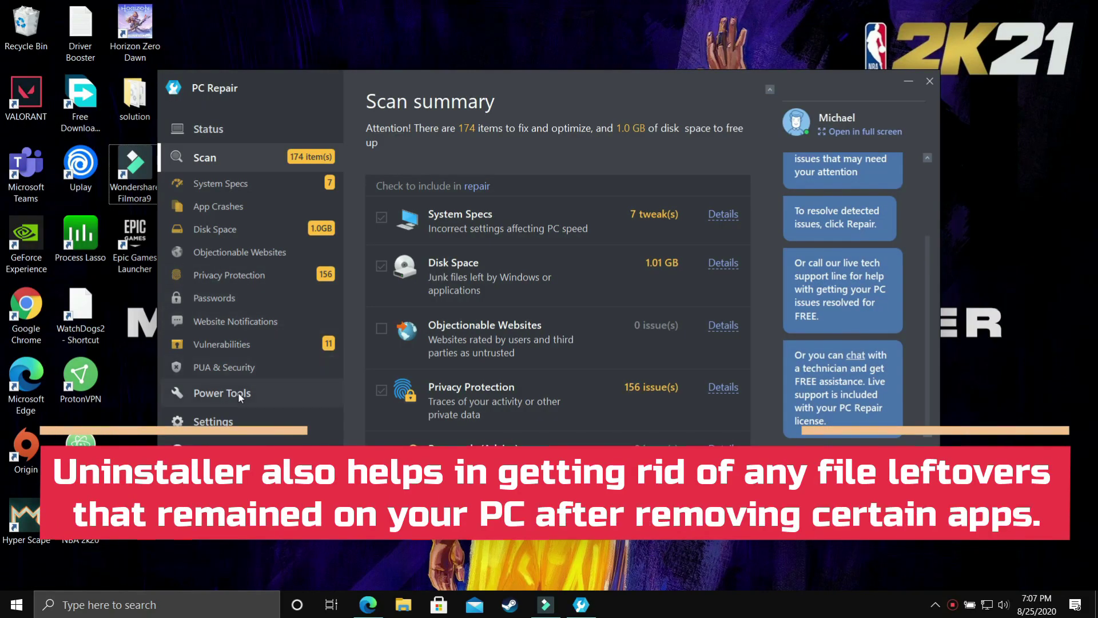
Browse the Uninstaller's 101 installed apps under Power Tools, then view Stop Popups
click(238, 392)
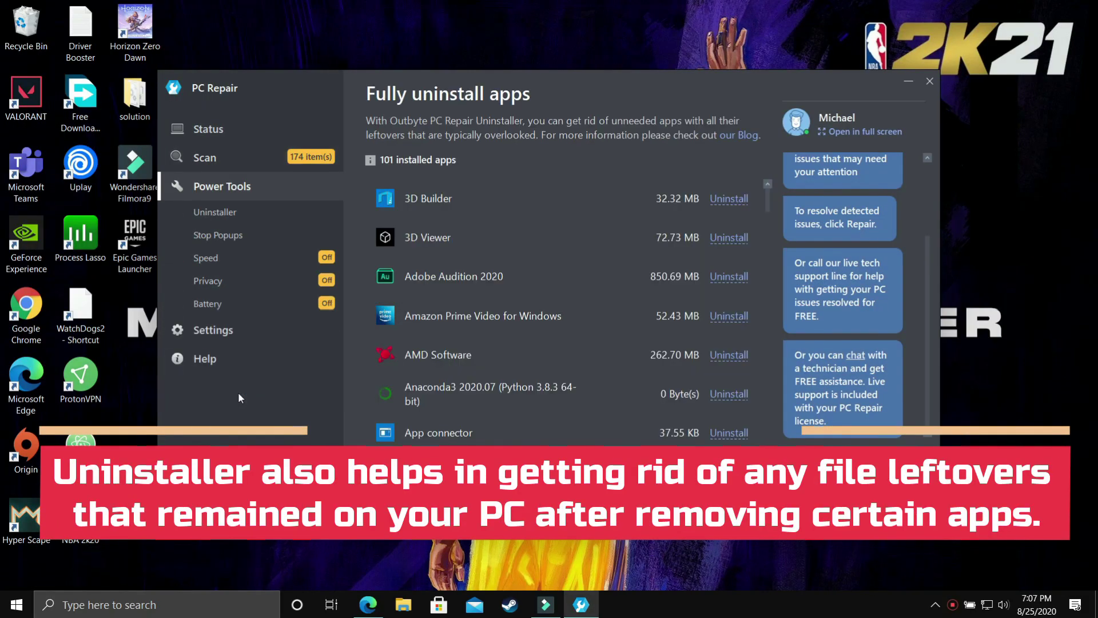
click(264, 215)
scroll(422, 294, down, 6)
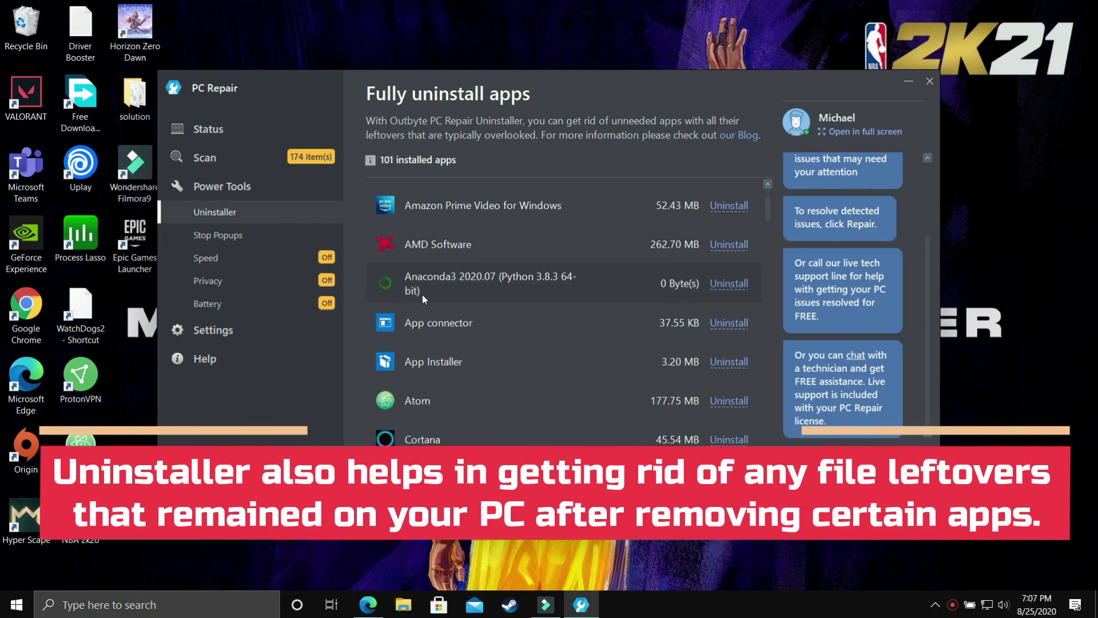
scroll(424, 294, down, 2)
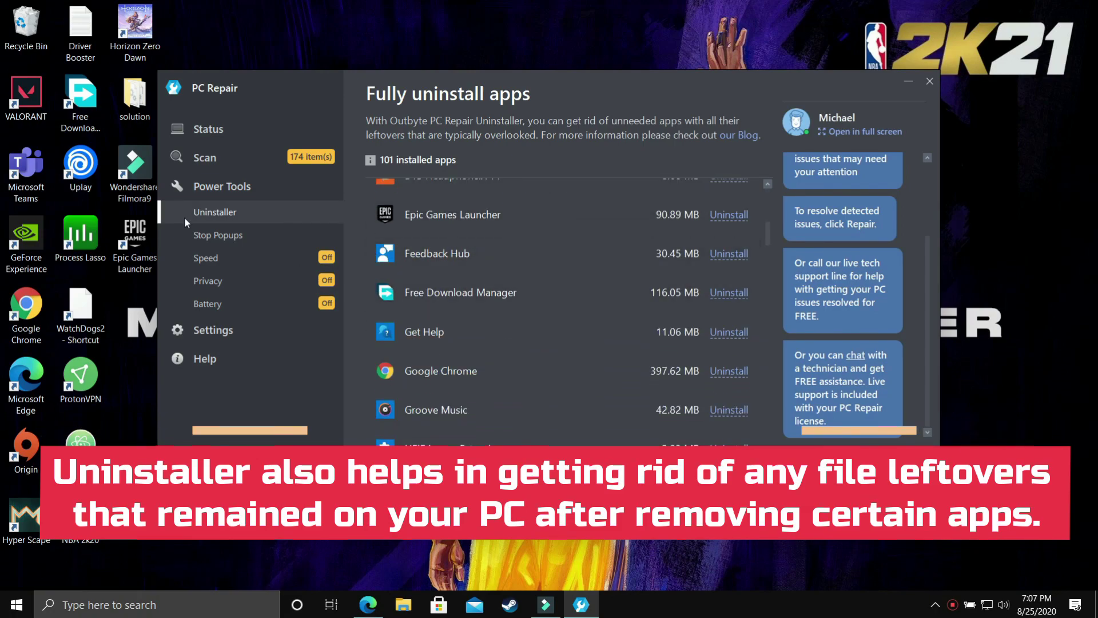
click(228, 237)
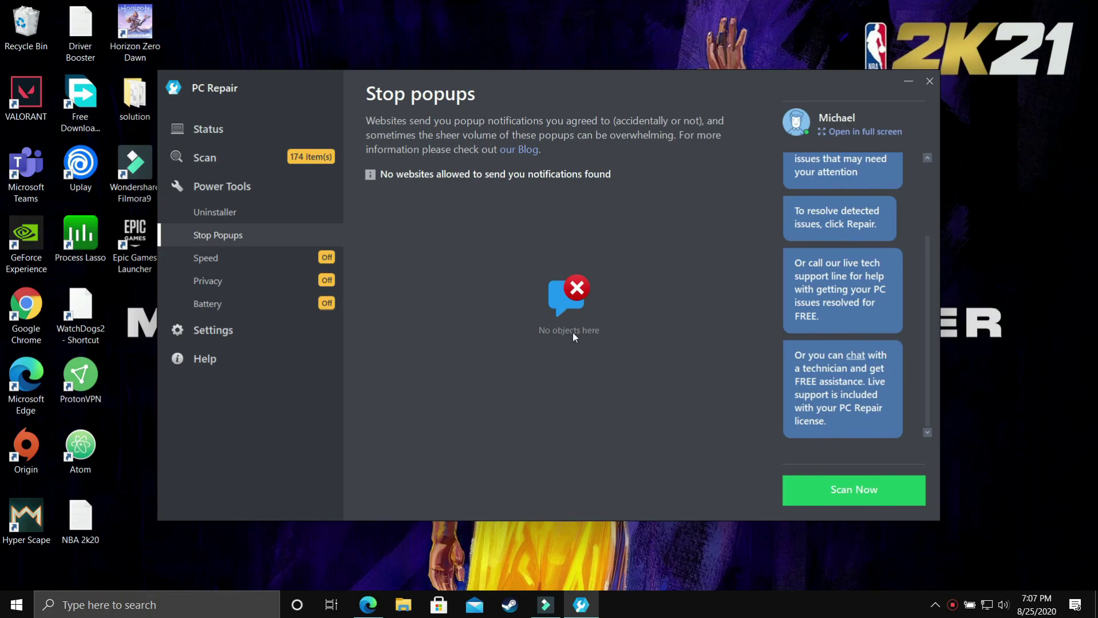
Toggle the Speed games and Office/Outlook/Skype boosts on and off, then view Privacy options
click(242, 262)
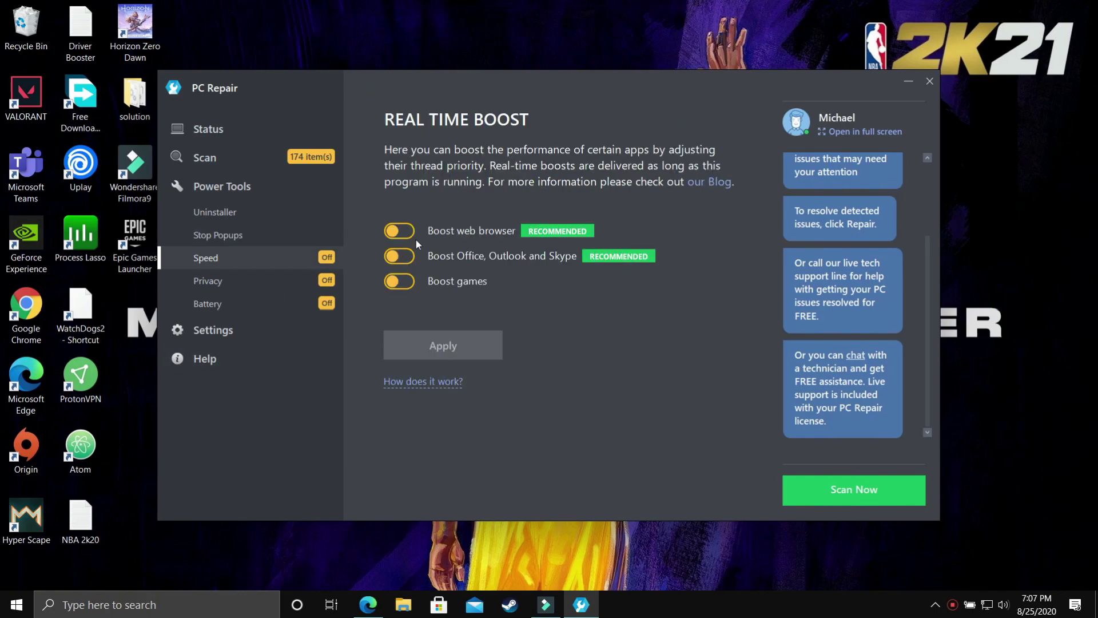
click(405, 289)
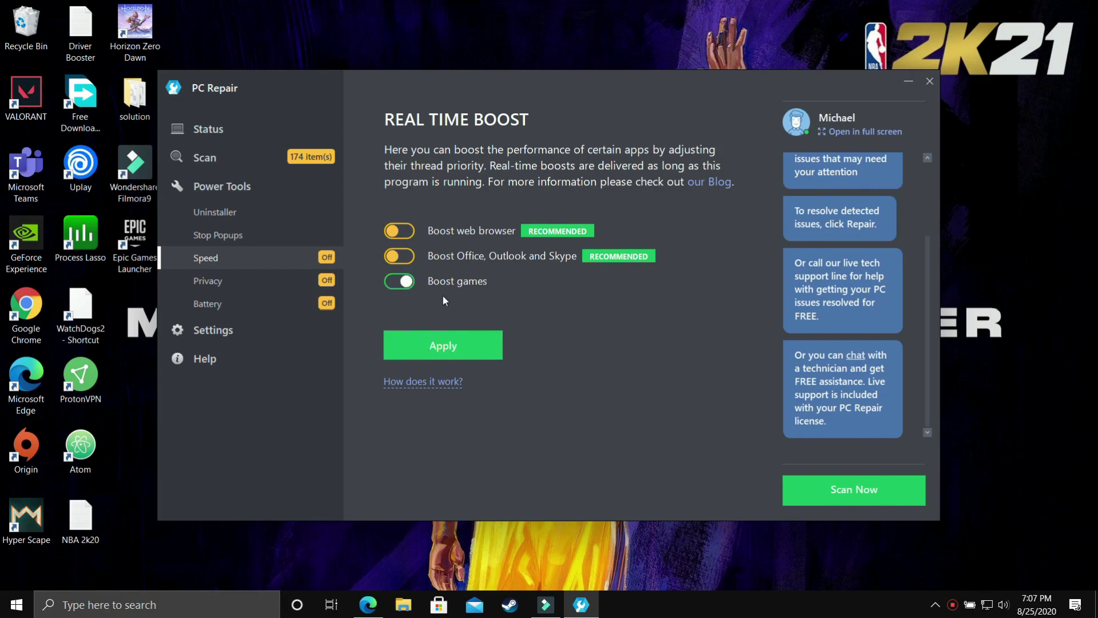
click(396, 287)
click(403, 262)
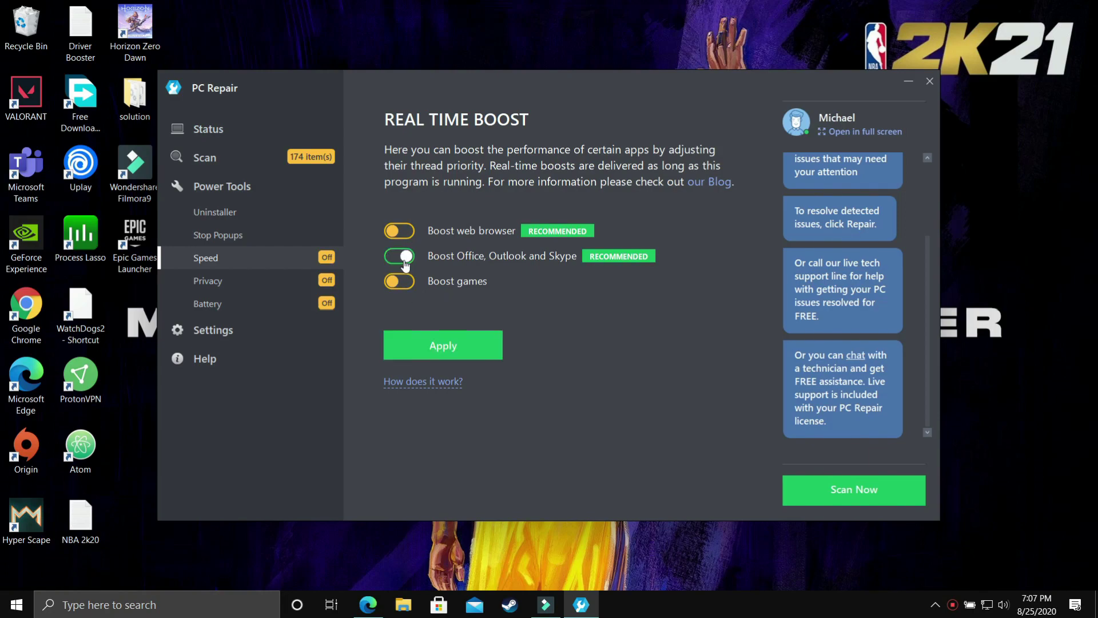
click(403, 262)
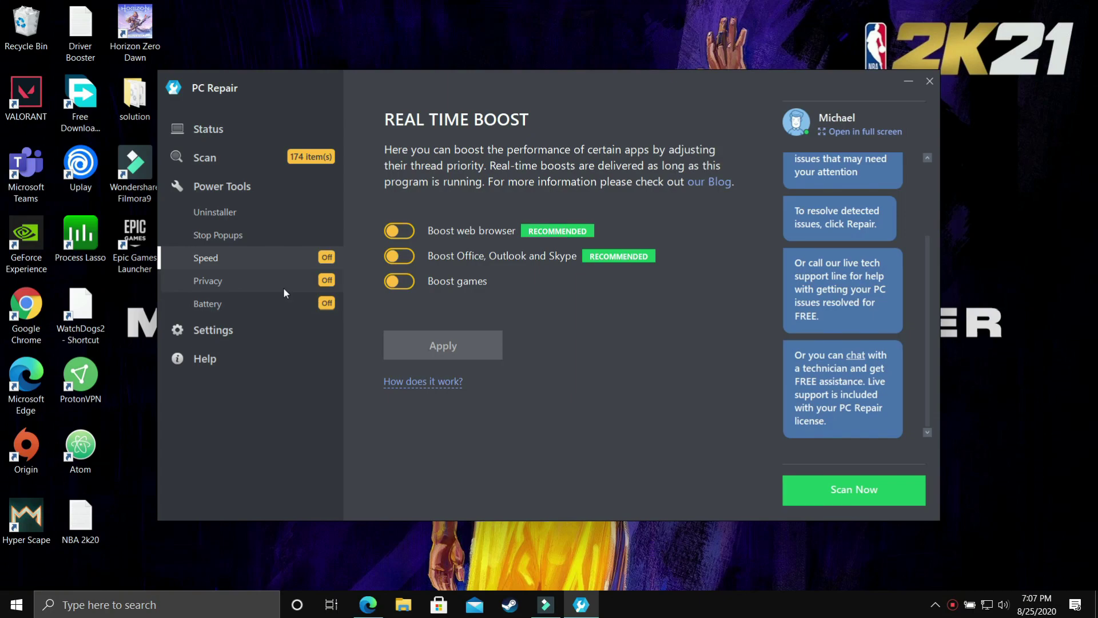
click(226, 288)
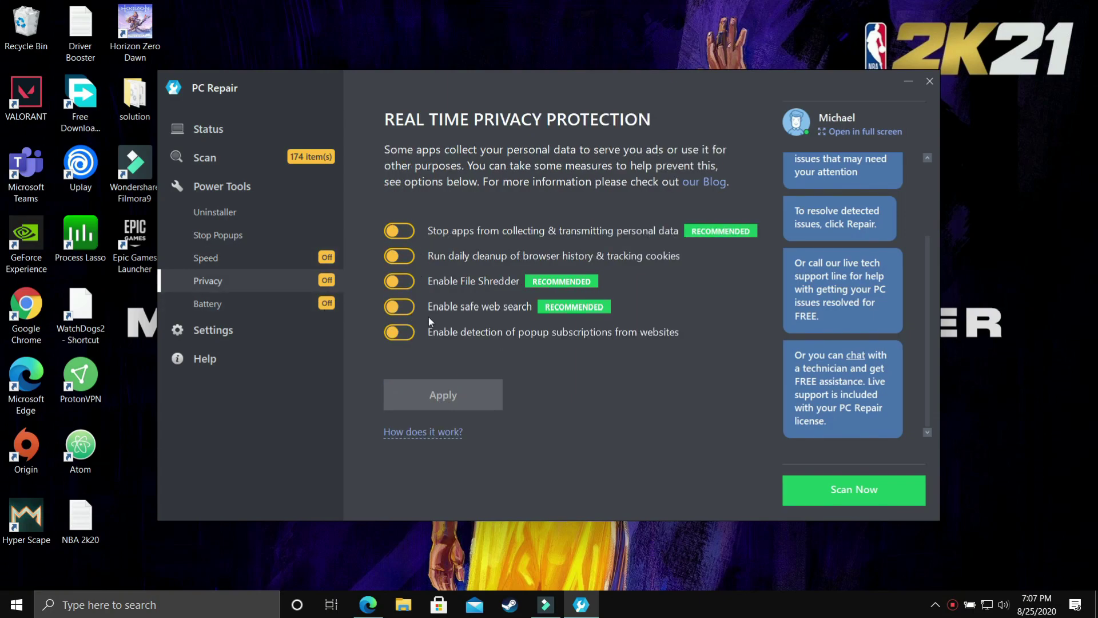
Enable pausing power-hungry services and energy saving mode on battery, and save with Yes
click(265, 305)
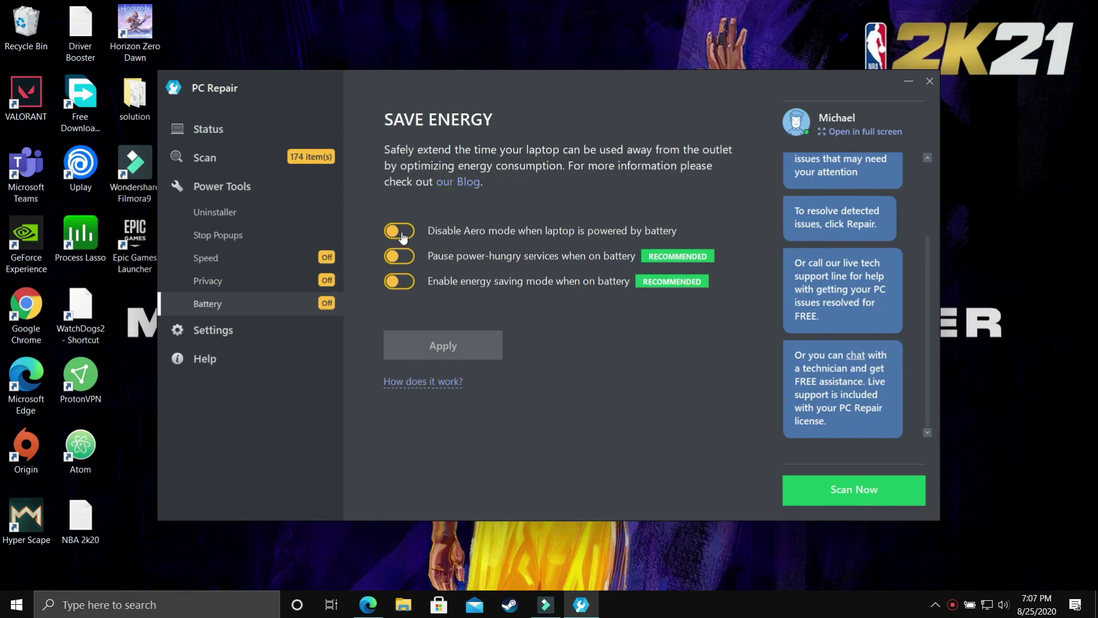
click(403, 258)
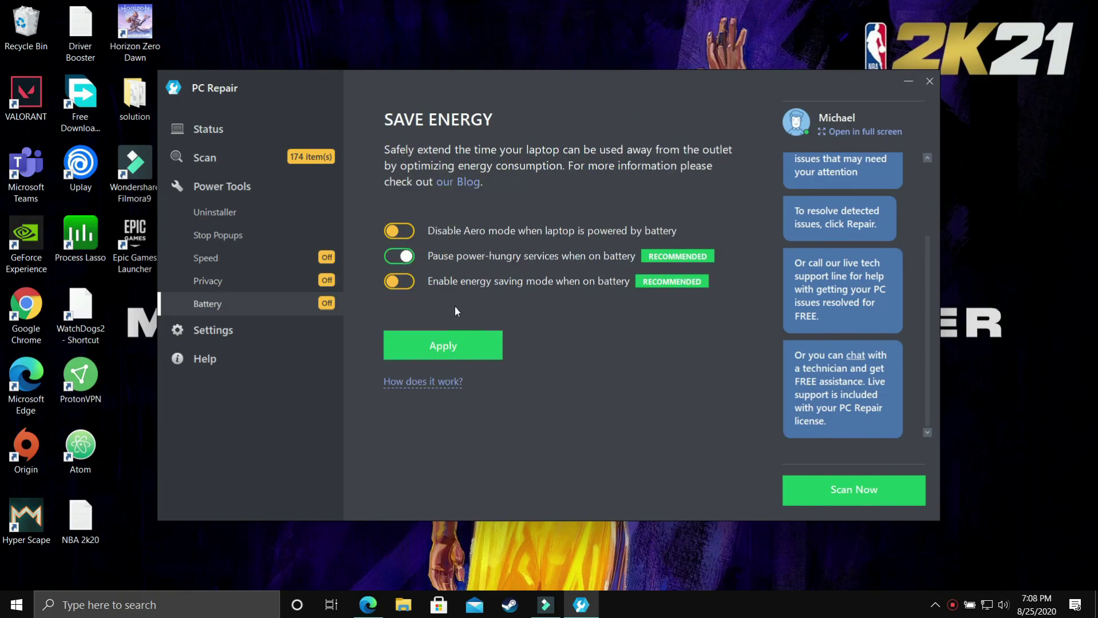
click(410, 284)
click(335, 280)
click(526, 328)
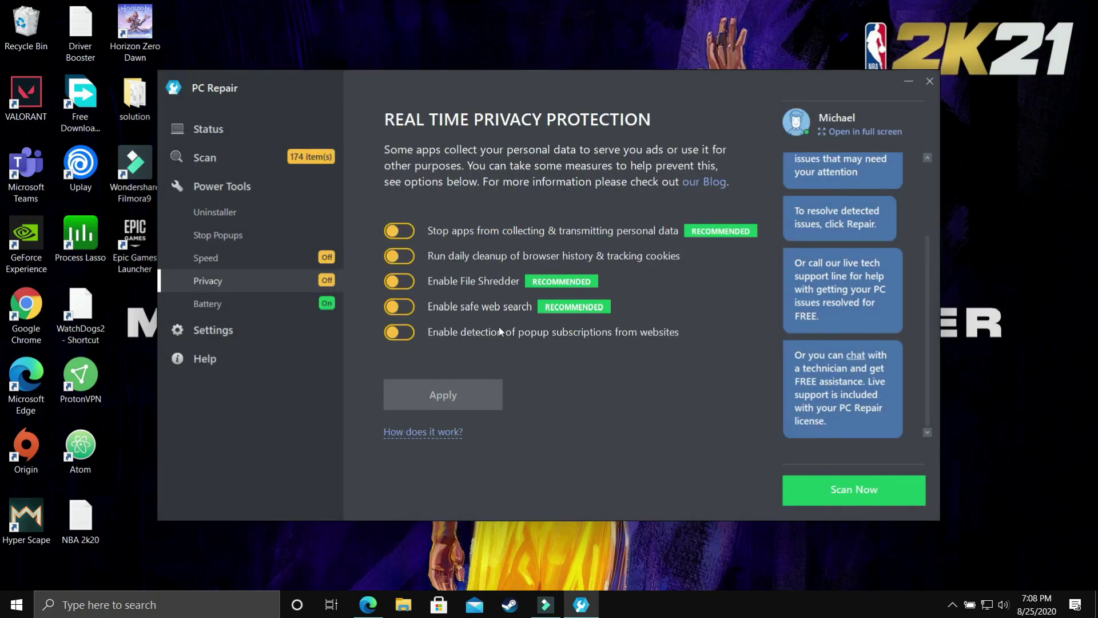
Turn on the Speed games boost and apply it
click(278, 257)
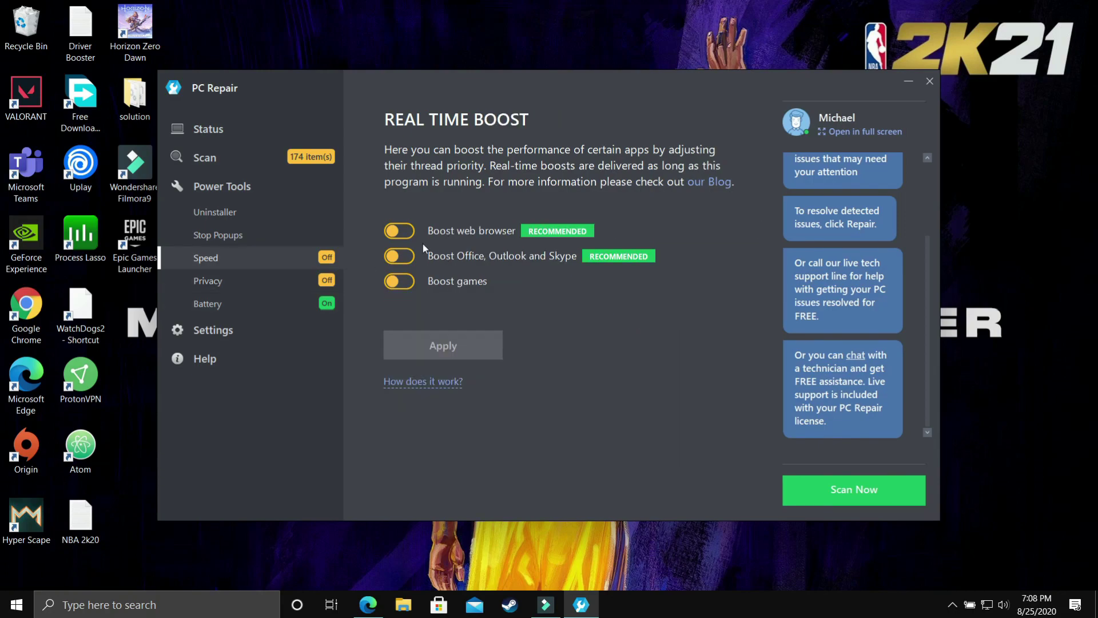
click(399, 281)
click(413, 332)
Check Help's Email support and Register pages, open and close the Restore center, then return to Email support
click(206, 359)
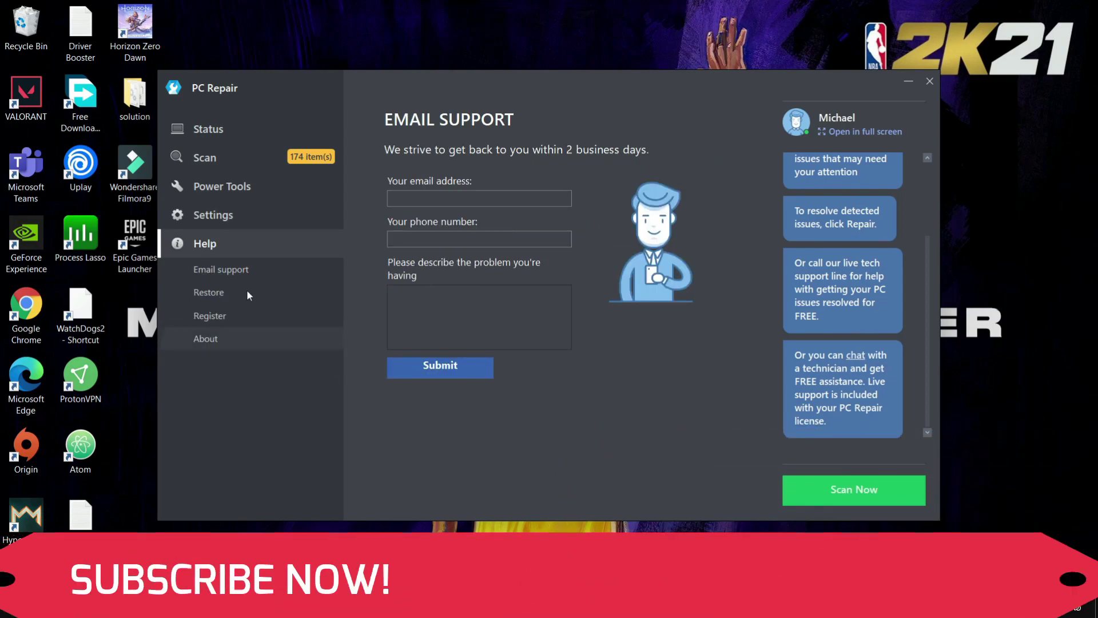
click(219, 318)
click(207, 296)
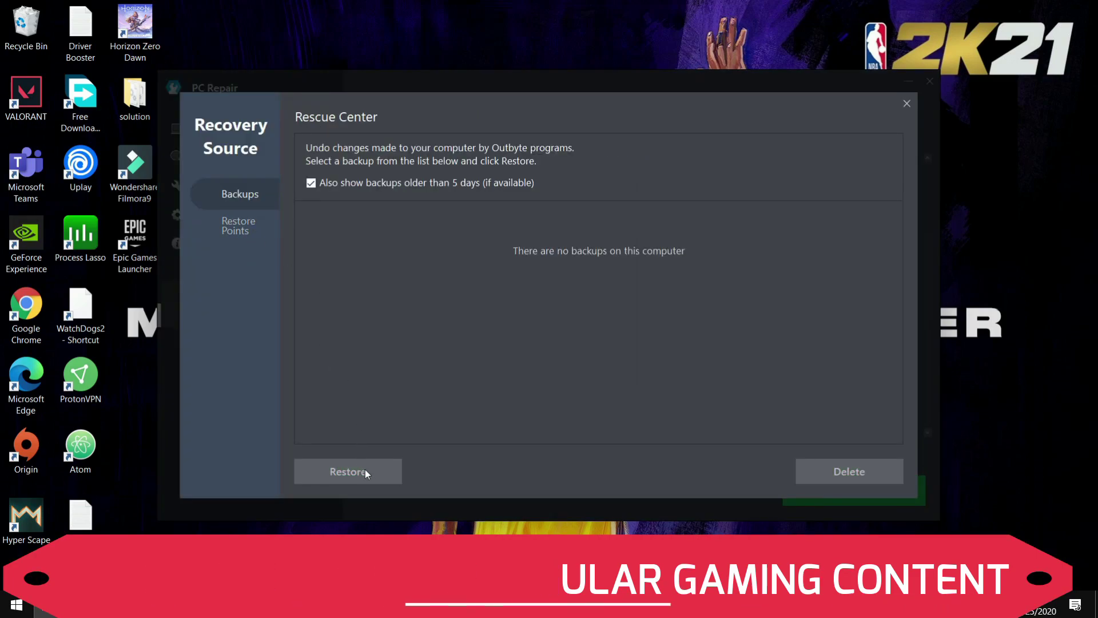
click(906, 103)
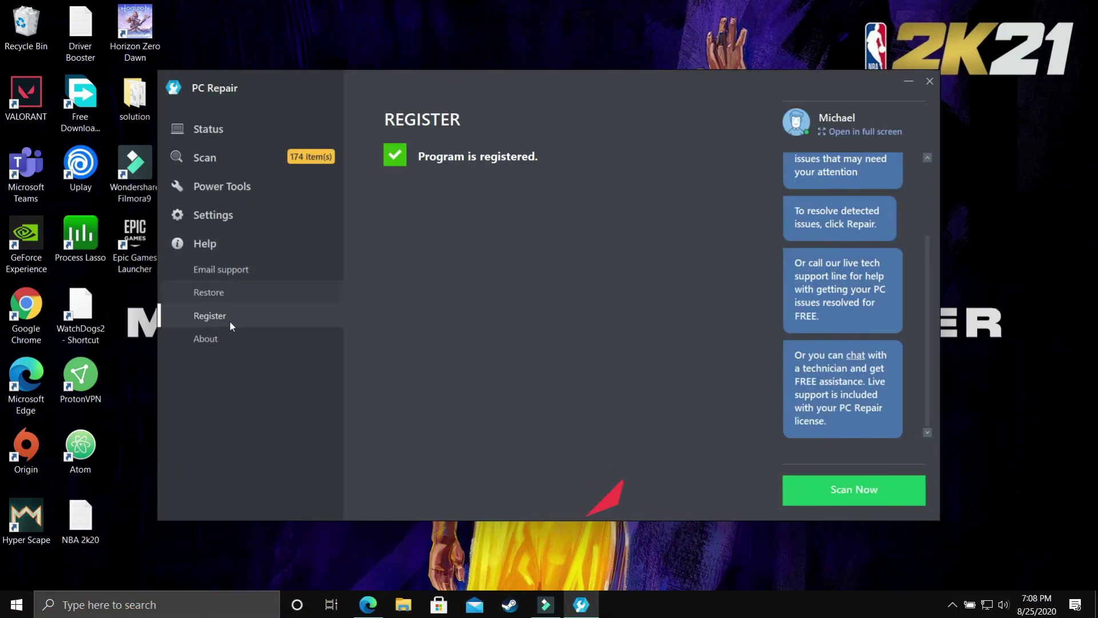
click(225, 269)
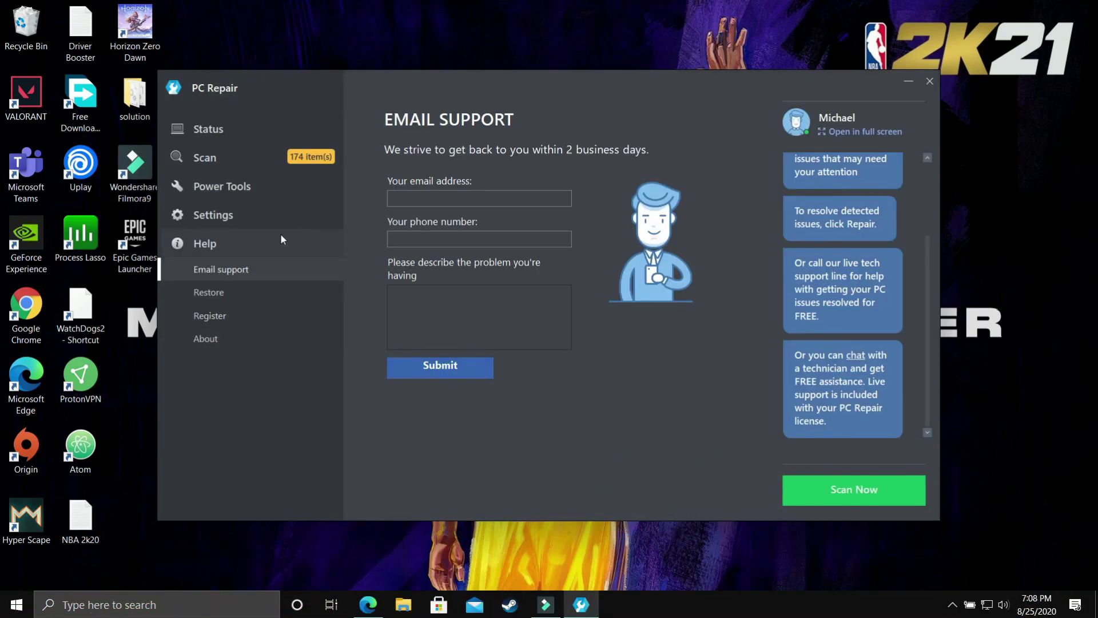
View the General and File Shredder settings, then return to the Power Tools app uninstaller
click(236, 218)
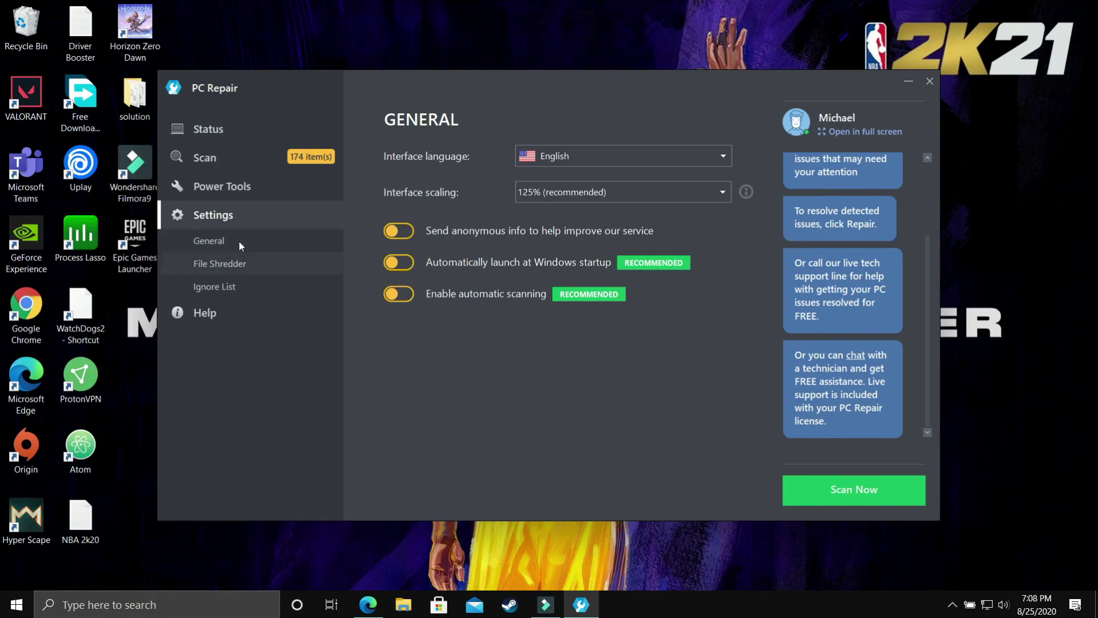
click(229, 265)
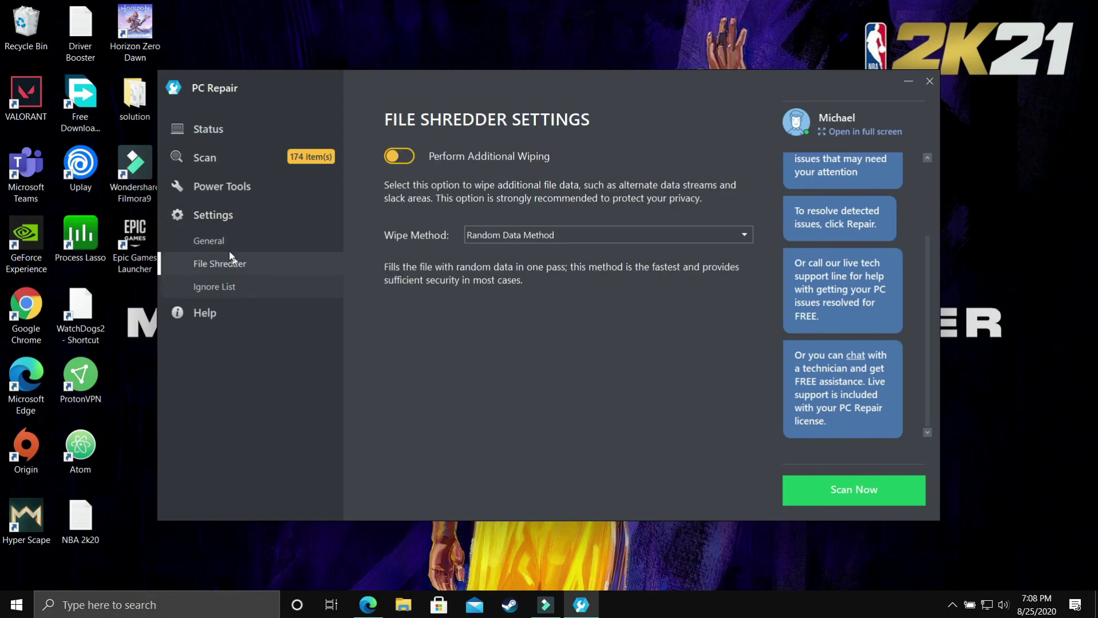
click(226, 239)
click(245, 189)
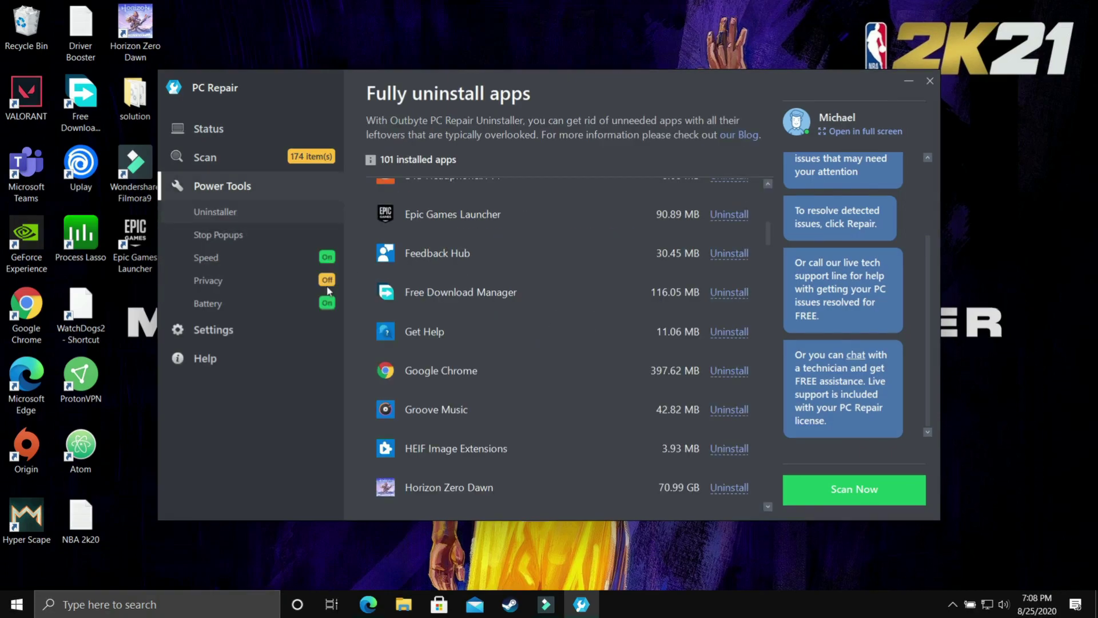